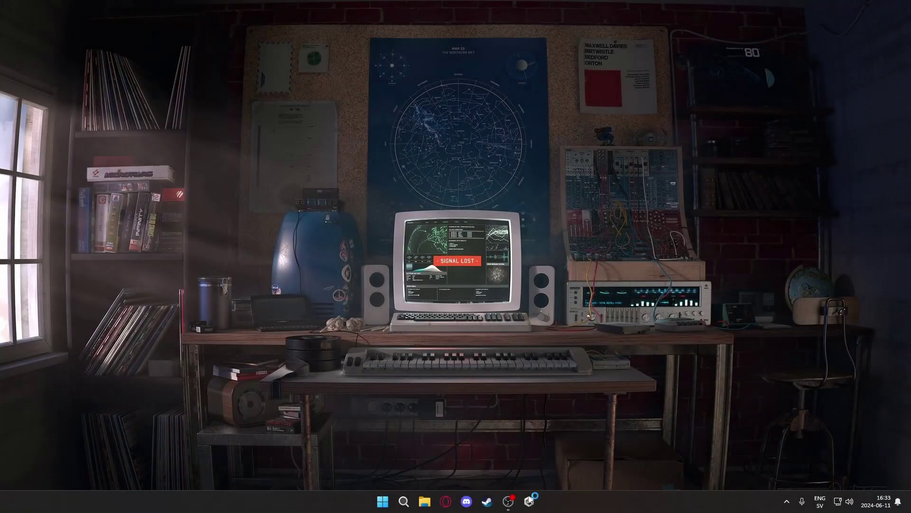
# Open Unity Hub and start a new project on editor version 2021.3.7f1 using the Universal 3D template
pyautogui.click(529, 501)
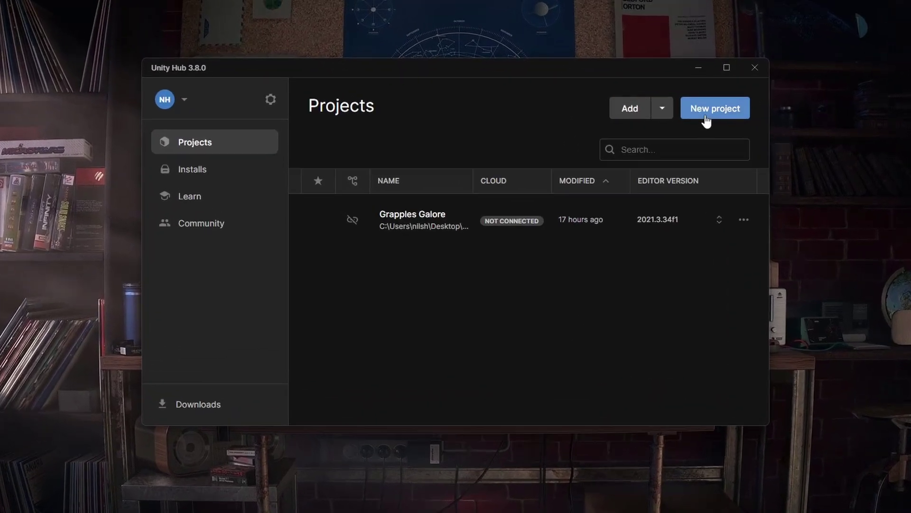
pyautogui.click(667, 137)
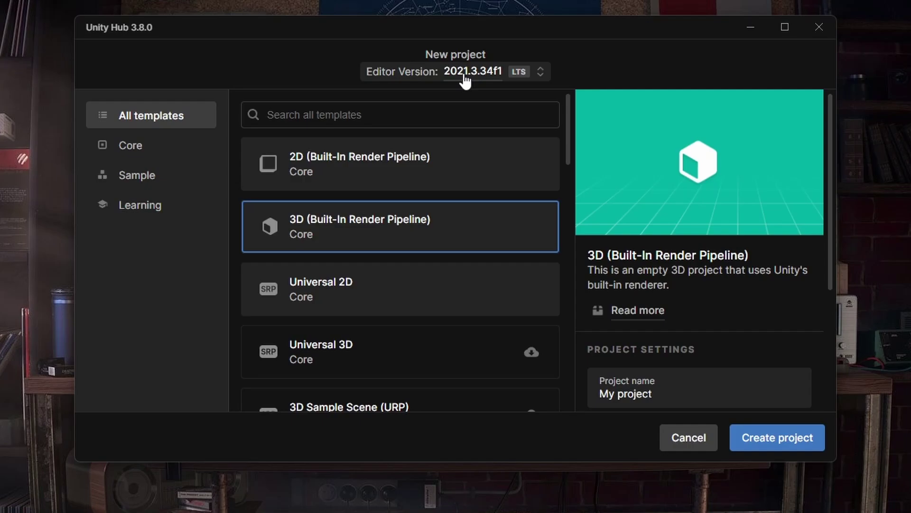
pyautogui.click(460, 139)
pyautogui.click(436, 190)
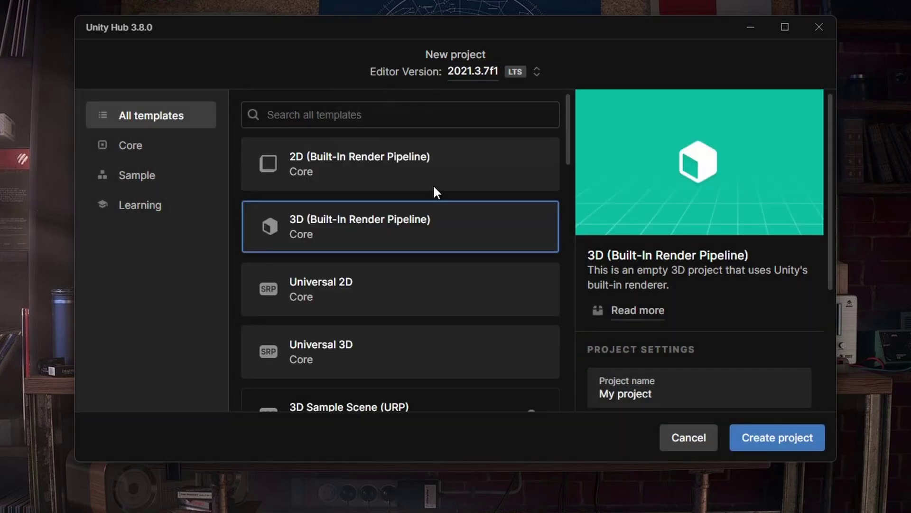
pyautogui.click(406, 367)
# Name the project Crane Chaos, turn off the Unity Cloud connection, and create it
pyautogui.scroll(-5, 690, 309)
pyautogui.tripleClick(683, 258)
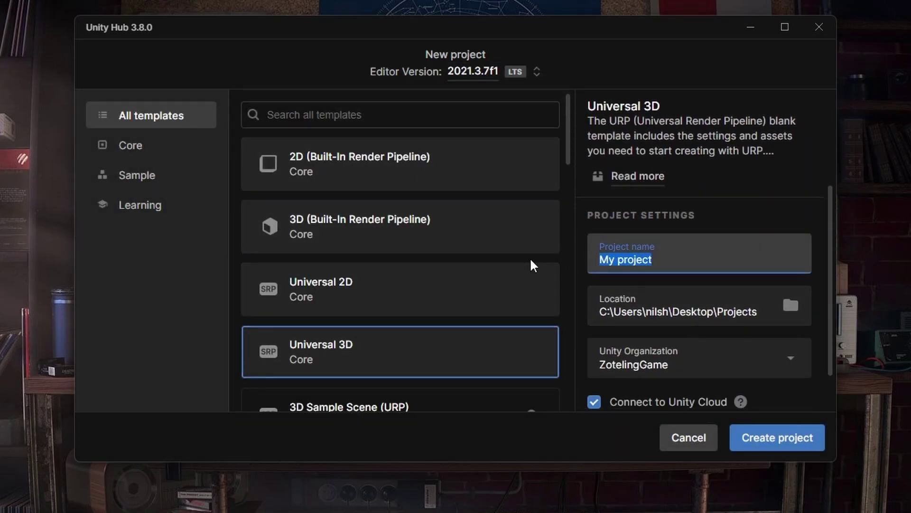
pyautogui.write('Crane Chaos')
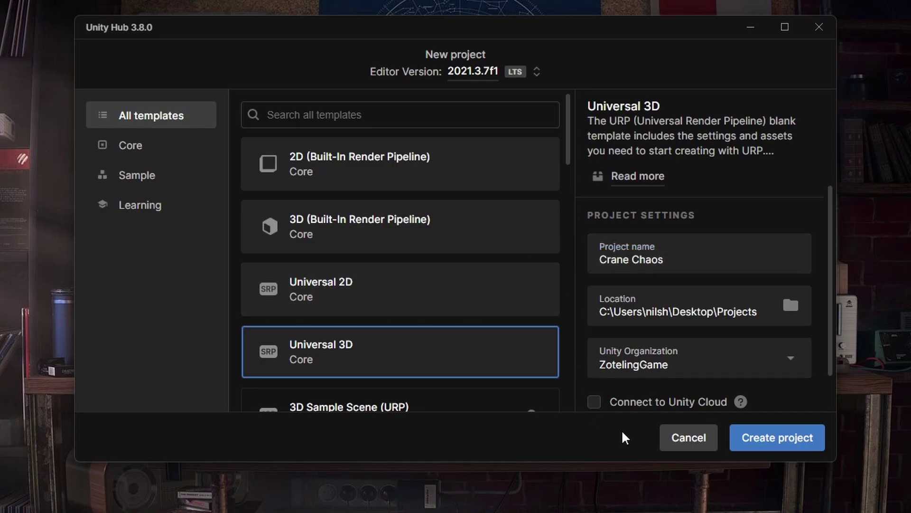
pyautogui.click(788, 446)
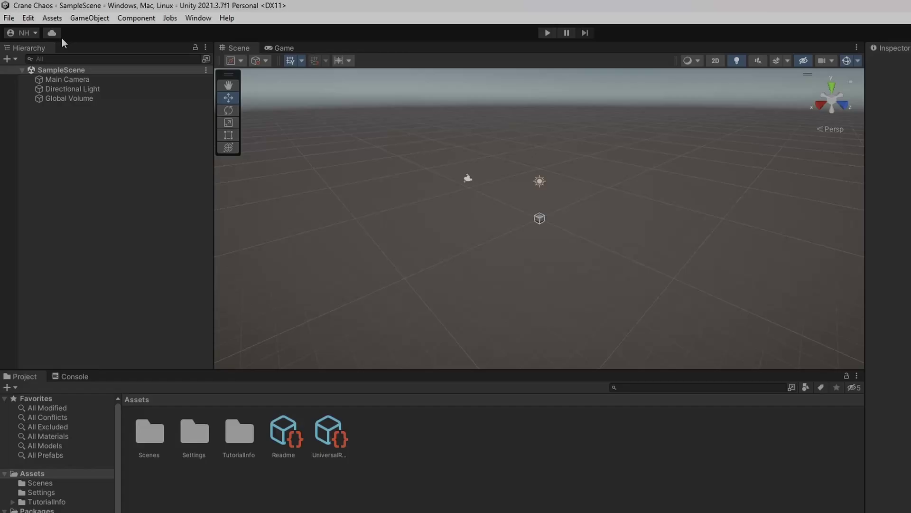
# Import all contents of the Grapples Galore Workshop Map SDK custom package from Downloads
pyautogui.click(57, 19)
pyautogui.moveTo(133, 197)
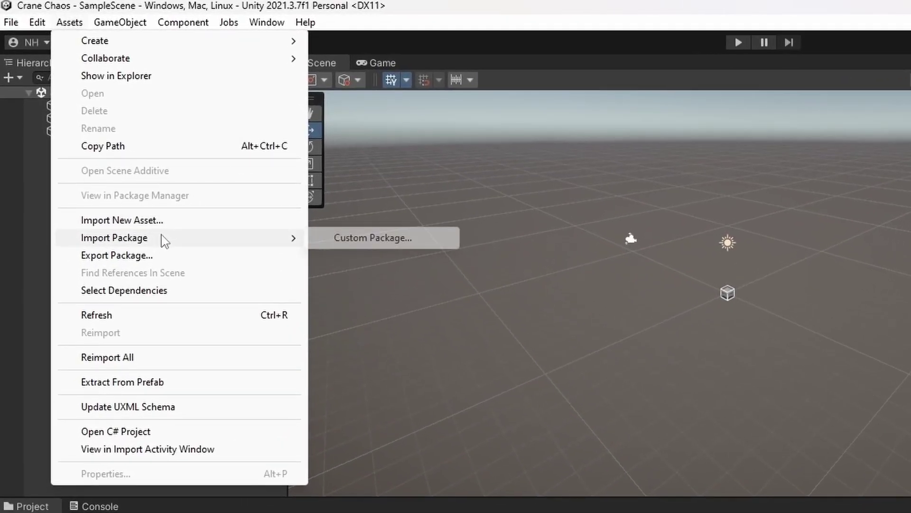
pyautogui.click(335, 240)
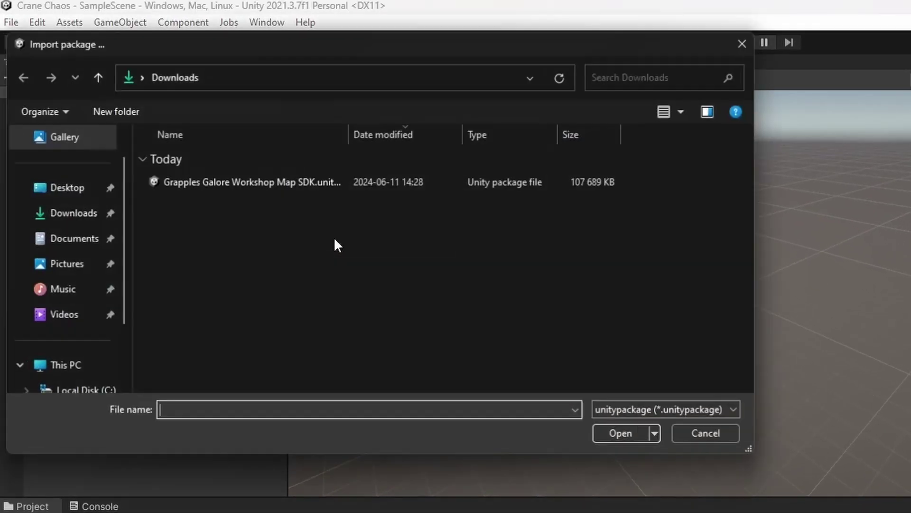
pyautogui.click(316, 186)
pyautogui.click(602, 437)
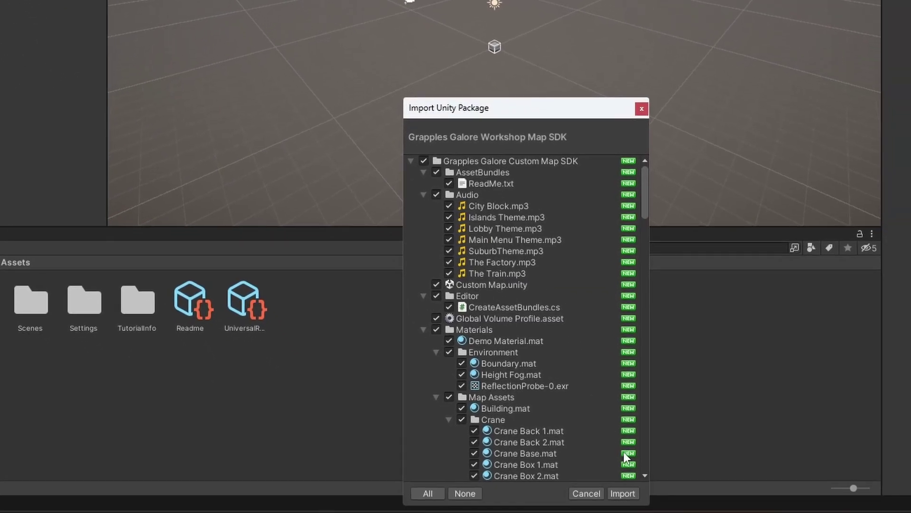
pyautogui.click(629, 492)
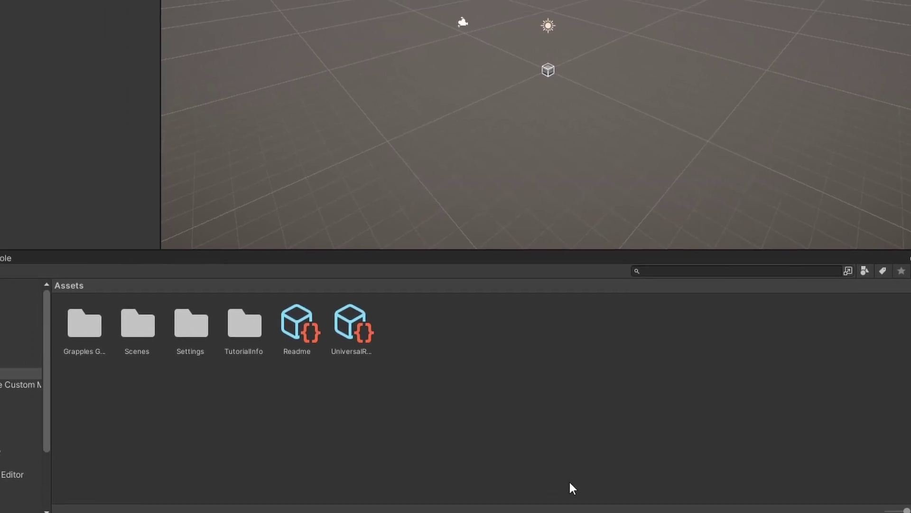
# Open the Custom Map scene from the Grapples Galore Custom Map SDK folder and frame its camera object
pyautogui.doubleClick(159, 355)
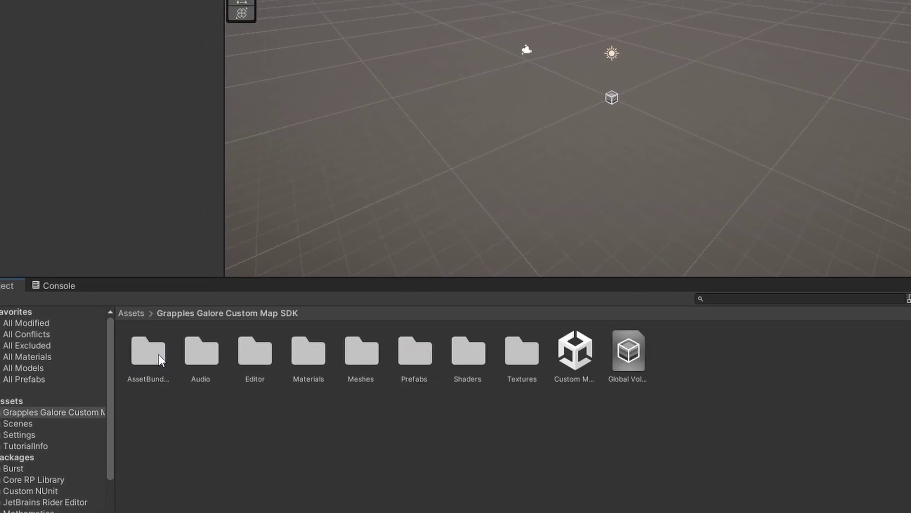
pyautogui.doubleClick(566, 365)
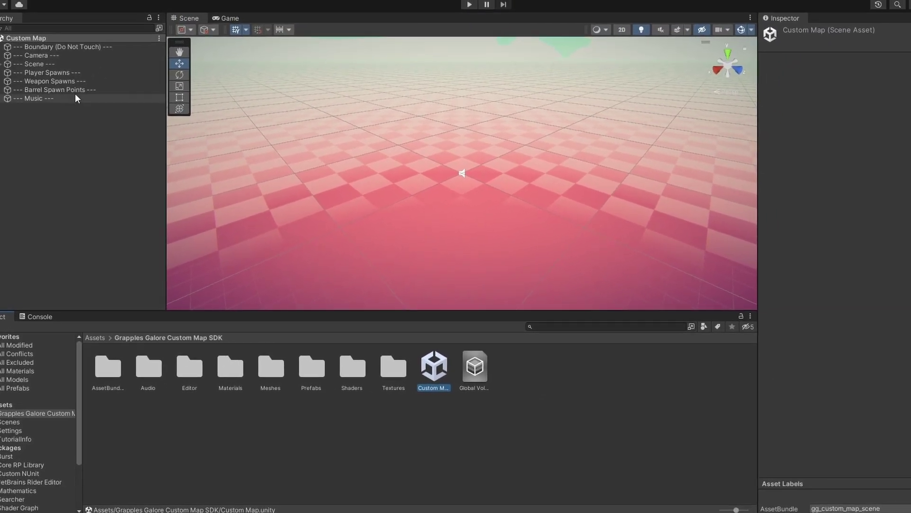
pyautogui.click(71, 57)
pyautogui.press('f')
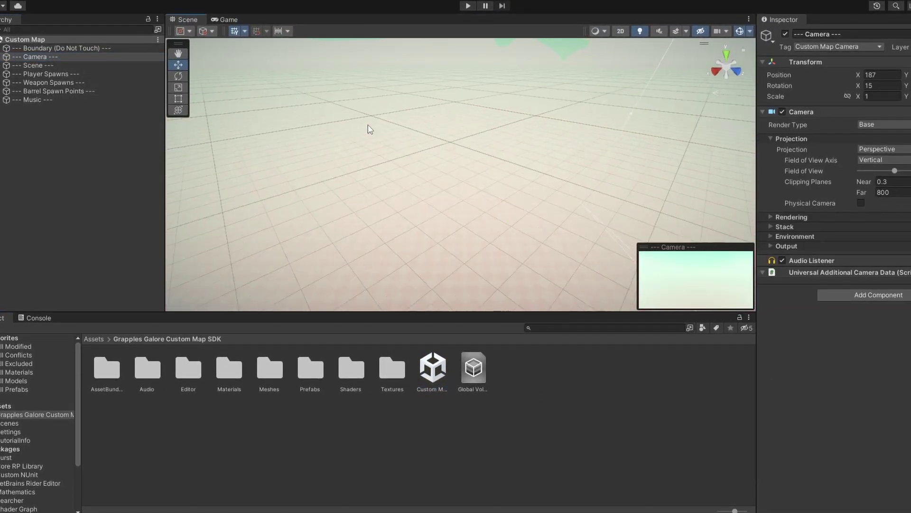
# Place the Crain prefab from the SDK's Map Assets prefabs into the scene
pyautogui.doubleClick(315, 380)
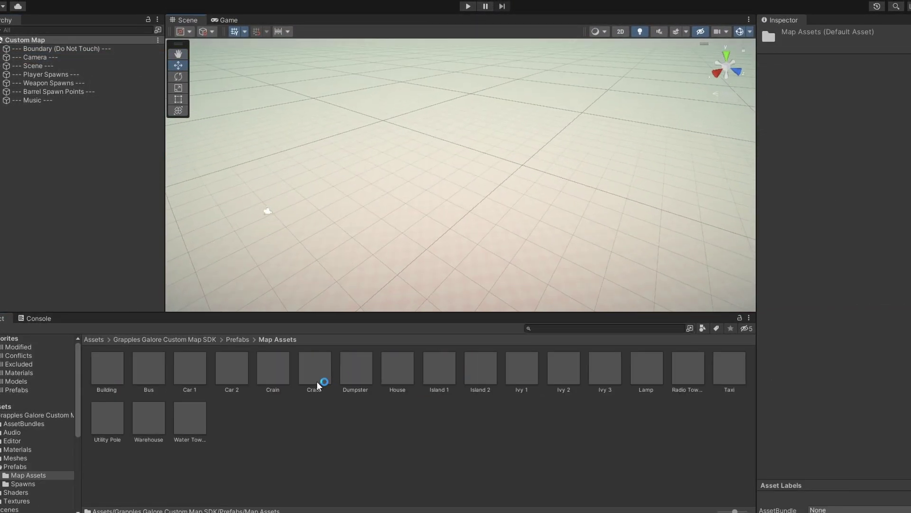
pyautogui.moveTo(438, 226); pyautogui.dragTo(439, 227)
pyautogui.moveTo(439, 227); pyautogui.dragTo(460, 234, button='right')
pyautogui.scroll(-3, 459, 199)
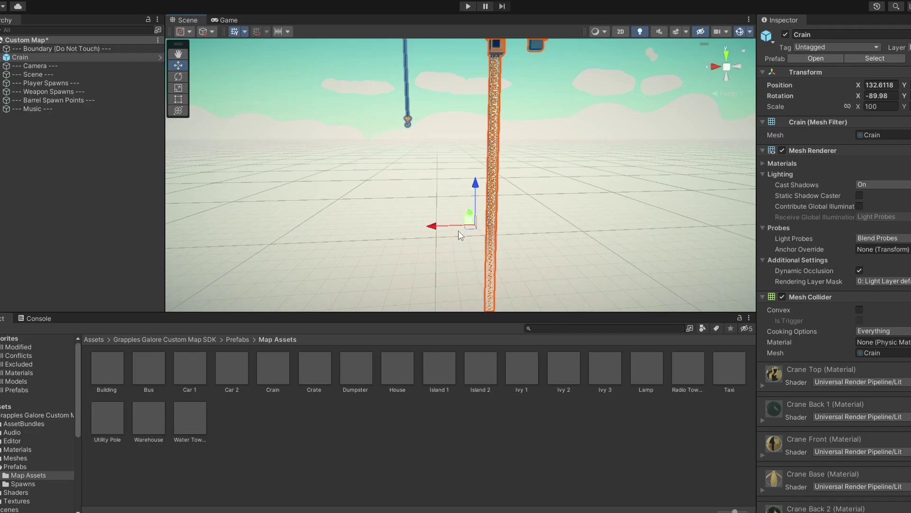
pyautogui.moveTo(460, 234); pyautogui.dragTo(521, 210, button='middle')
# Duplicate the crane and position the copy opposite the original so their arms face each other
pyautogui.hotkey('ctrl', 'd')
pyautogui.moveTo(552, 253); pyautogui.dragTo(670, 238)
pyautogui.press('e')
pyautogui.press('w')
pyautogui.moveTo(670, 238); pyautogui.dragTo(670, 285, button='right')
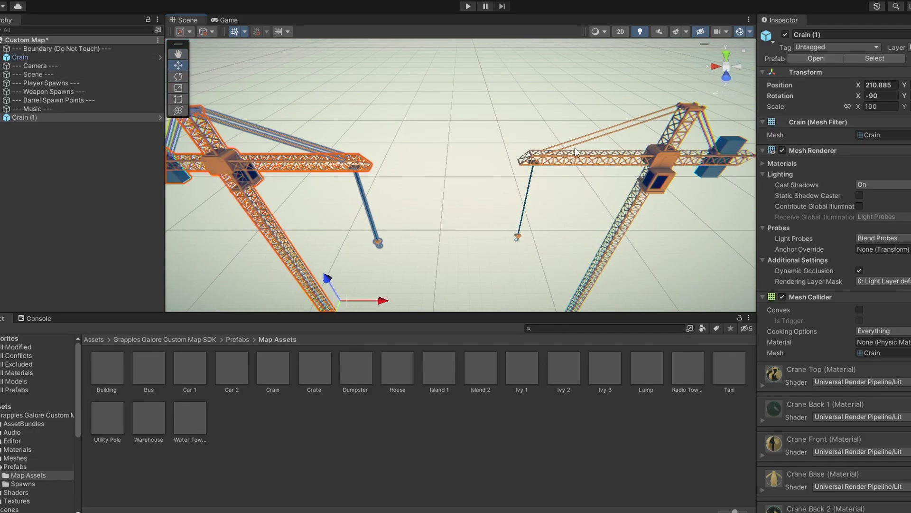
# Duplicate both cranes together and arrange the copies as a second facing pair
pyautogui.keyDown('ctrl'); pyautogui.click(57, 57); pyautogui.keyUp('ctrl')
pyautogui.hotkey('ctrl', 'd')
pyautogui.press('e')
pyautogui.moveTo(413, 294); pyautogui.dragTo(466, 110)
pyautogui.moveTo(466, 109); pyautogui.dragTo(466, 157, button='right')
# Place an Island 2 prefab among the cranes and adjust its position
pyautogui.moveTo(486, 379); pyautogui.dragTo(476, 272)
pyautogui.moveTo(476, 228); pyautogui.dragTo(570, 256, button='right')
pyautogui.press('w')
pyautogui.moveTo(485, 245); pyautogui.dragTo(489, 223)
pyautogui.moveTo(489, 223); pyautogui.dragTo(428, 198, button='right')
# Duplicate the Island 2 object, move the copy into place, and add an Island 1 prefab near the cranes
pyautogui.hotkey('ctrl', 'd')
pyautogui.moveTo(428, 198); pyautogui.dragTo(410, 130)
pyautogui.moveTo(439, 368); pyautogui.dragTo(510, 188)
pyautogui.moveTo(510, 188); pyautogui.dragTo(304, 199, button='right')
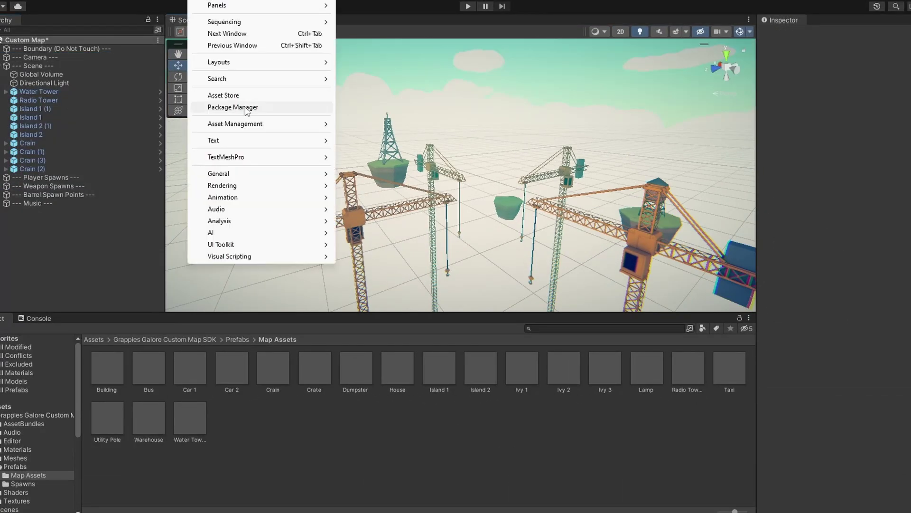
# Import the BOXOPHOBIC Skybox Cubemap Extended package and apply its night skybox material to the scene
pyautogui.click(244, 106)
pyautogui.click(472, 224)
pyautogui.click(482, 266)
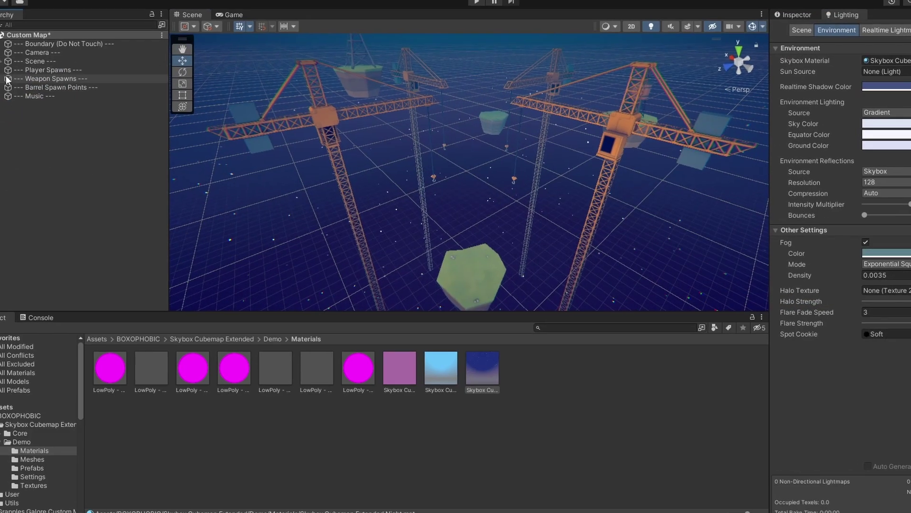
# Open the Spawns folder inside the Grapples Galore Custom Map SDK's Prefabs folder
pyautogui.click(18, 407)
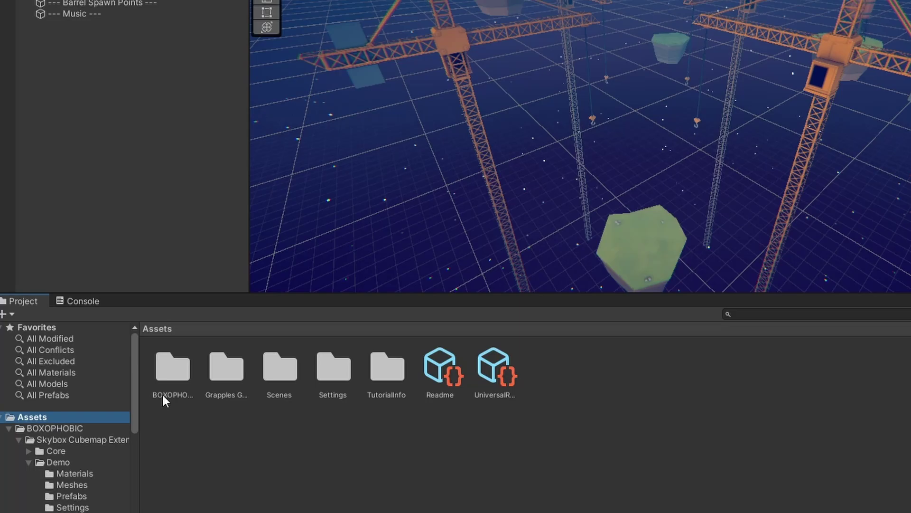
pyautogui.doubleClick(207, 370)
pyautogui.doubleClick(476, 373)
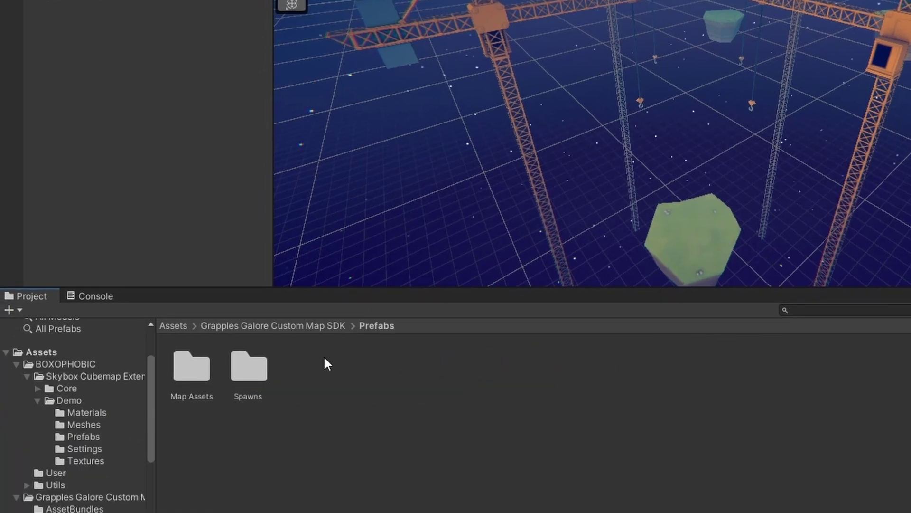
pyautogui.doubleClick(264, 362)
# Place four Player Spawn Point prefabs around the map, starting on the low central island
pyautogui.moveTo(685, 58); pyautogui.dragTo(688, 96, button='right')
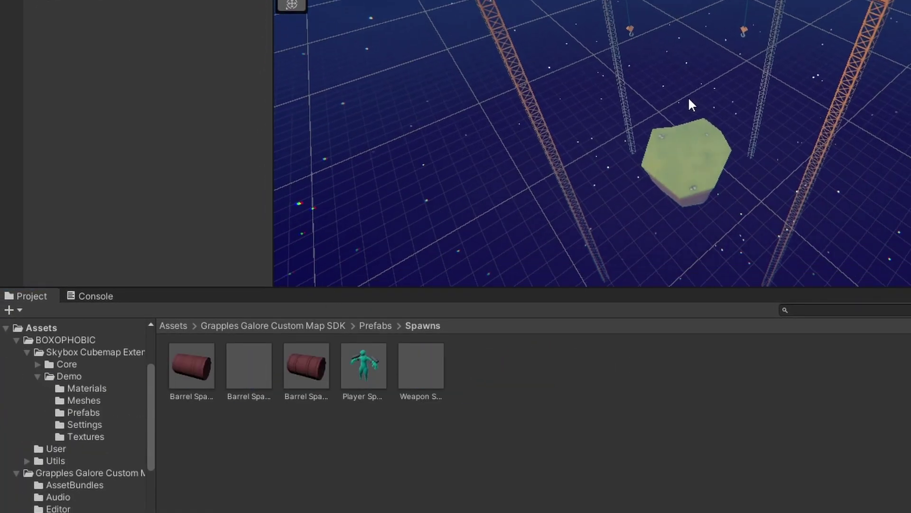
pyautogui.moveTo(688, 96); pyautogui.dragTo(668, 124, button='middle')
pyautogui.moveTo(368, 380); pyautogui.dragTo(685, 173)
pyautogui.moveTo(685, 174); pyautogui.dragTo(488, 226, button='middle')
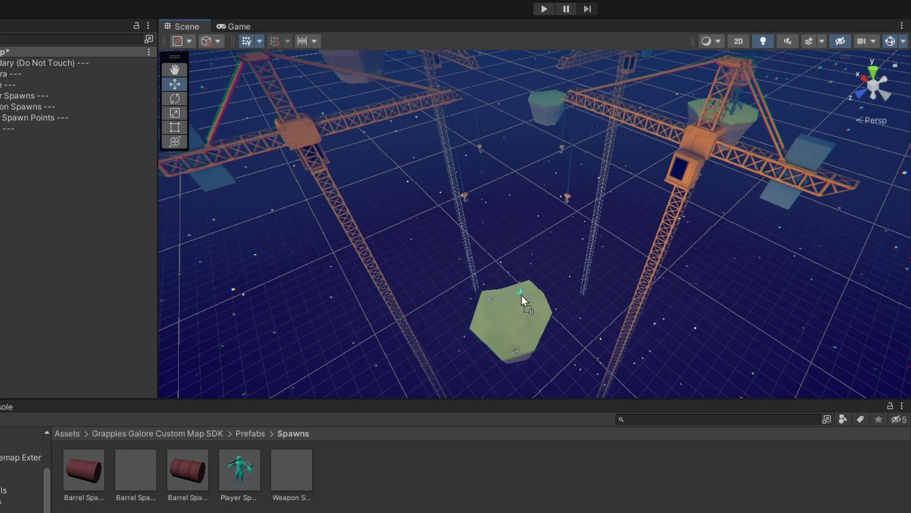
pyautogui.moveTo(240, 470); pyautogui.dragTo(541, 232)
pyautogui.moveTo(541, 233); pyautogui.dragTo(617, 216, button='right')
pyautogui.moveTo(239, 470); pyautogui.dragTo(540, 257)
pyautogui.moveTo(540, 256)
pyautogui.mouseDown(button='middle')
pyautogui.moveTo(556, 248)
pyautogui.moveTo(536, 252)
pyautogui.mouseUp(button='middle')
pyautogui.moveTo(233, 470); pyautogui.dragTo(530, 232)
pyautogui.moveTo(529, 233); pyautogui.dragTo(617, 247, button='right')
pyautogui.moveTo(617, 247); pyautogui.dragTo(661, 259, button='middle')
# Place four more Player Spawn Point prefabs on the remaining islands and crane counterweights
pyautogui.moveTo(239, 470); pyautogui.dragTo(482, 273)
pyautogui.moveTo(532, 322); pyautogui.dragTo(617, 332, button='right')
pyautogui.moveTo(240, 470); pyautogui.dragTo(493, 273)
pyautogui.moveTo(493, 273); pyautogui.dragTo(452, 275, button='right')
pyautogui.moveTo(451, 274); pyautogui.dragTo(492, 223, button='middle')
pyautogui.scroll(-3, 492, 223)
pyautogui.moveTo(240, 470); pyautogui.dragTo(566, 230)
pyautogui.moveTo(566, 231); pyautogui.dragTo(597, 307, button='right')
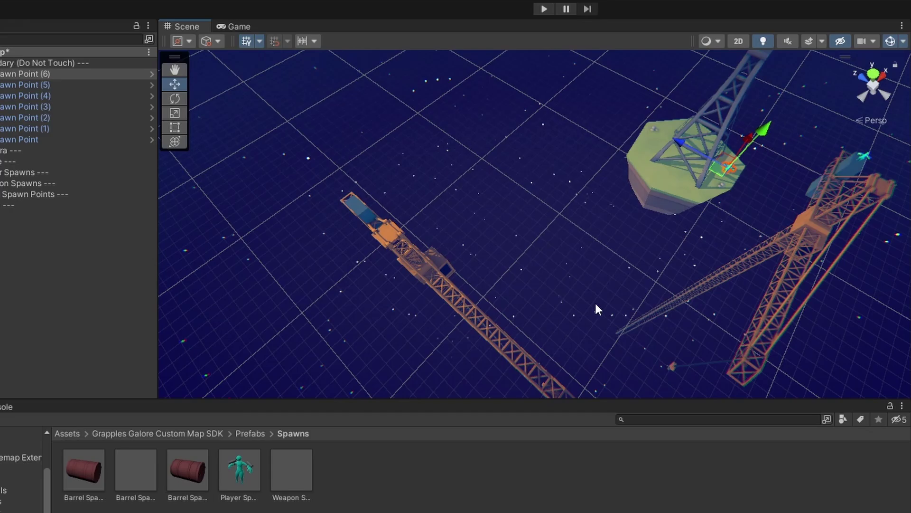
pyautogui.moveTo(596, 307); pyautogui.dragTo(752, 354, button='middle')
pyautogui.moveTo(234, 469); pyautogui.dragTo(516, 251)
# Move all eight Player Spawn Point objects under the Player Spawns parent and collapse the group
pyautogui.keyDown('shift'); pyautogui.click(33, 149); pyautogui.keyUp('shift')
pyautogui.moveTo(24, 138); pyautogui.dragTo(15, 184)
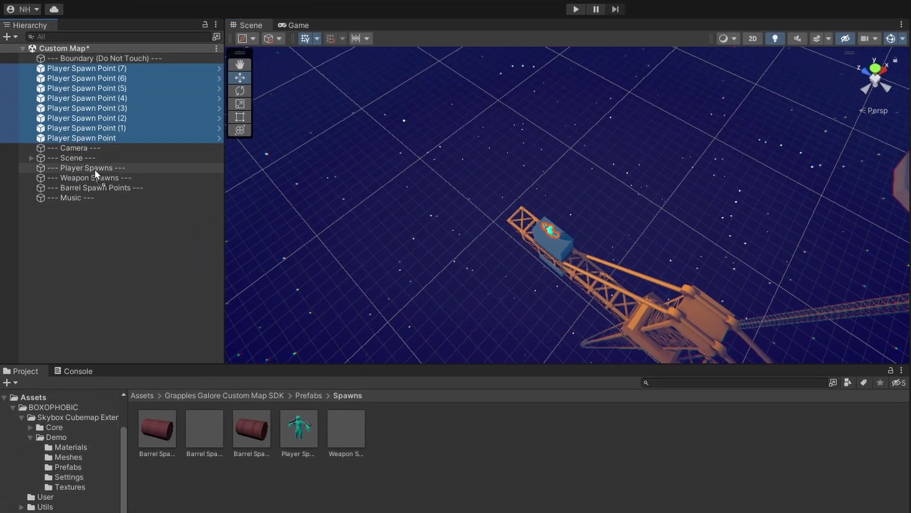
pyautogui.click(32, 89)
# Place a Weapon Spawn prefab on the arm of each of the four cranes
pyautogui.moveTo(546, 237); pyautogui.dragTo(664, 209, button='right')
pyautogui.moveTo(665, 208); pyautogui.dragTo(655, 230, button='middle')
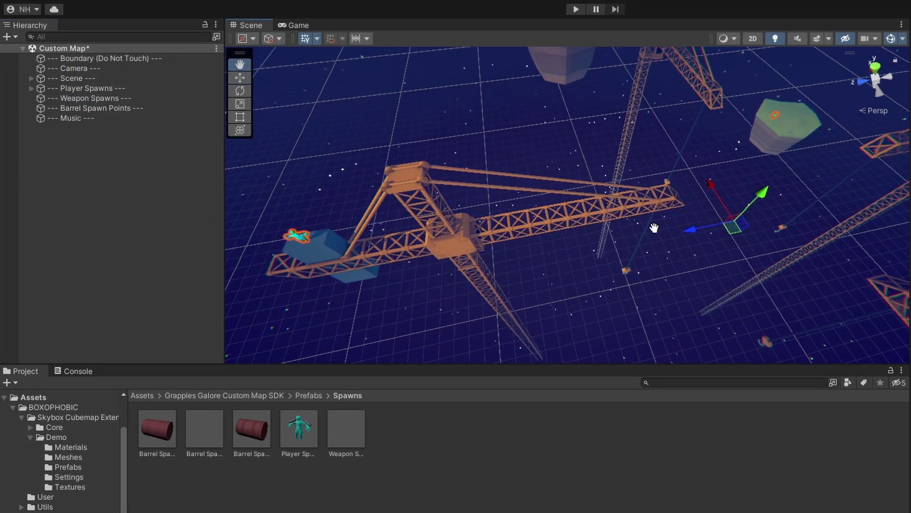
pyautogui.moveTo(655, 229); pyautogui.dragTo(617, 223, button='right')
pyautogui.moveTo(346, 430); pyautogui.dragTo(464, 324)
pyautogui.moveTo(542, 232); pyautogui.dragTo(540, 235)
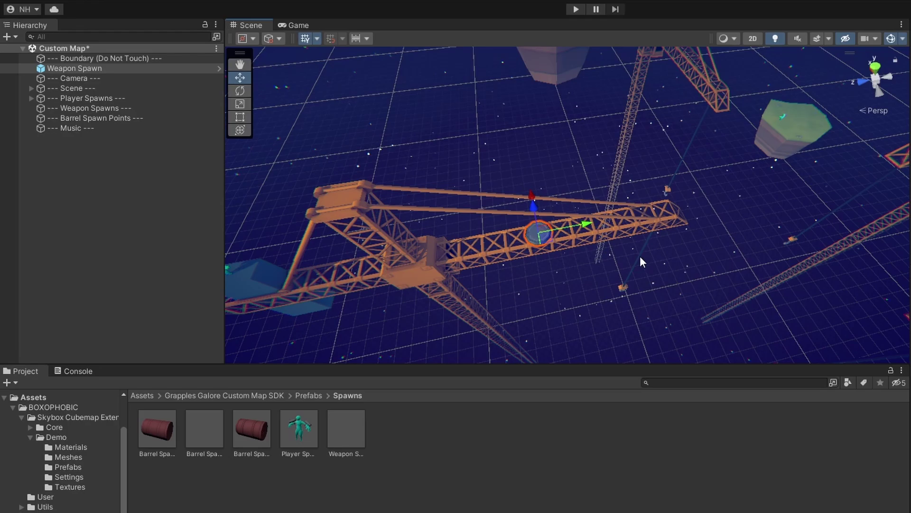
pyautogui.moveTo(640, 255); pyautogui.dragTo(577, 295, button='right')
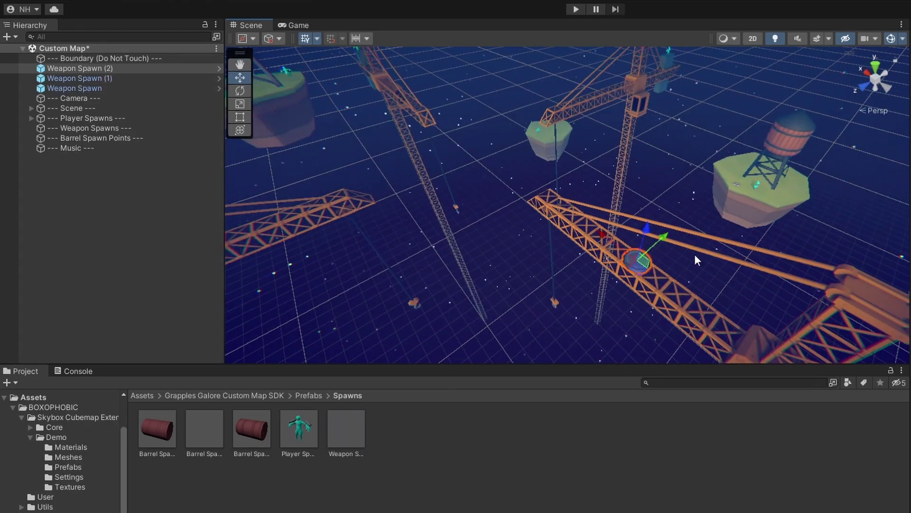
pyautogui.moveTo(695, 261); pyautogui.dragTo(631, 294, button='right')
pyautogui.moveTo(335, 441); pyautogui.dragTo(660, 294)
# Place four more Weapon Spawn prefabs, one on each floating island
pyautogui.moveTo(455, 181); pyautogui.dragTo(550, 256, button='middle')
pyautogui.moveTo(346, 429); pyautogui.dragTo(564, 227)
pyautogui.moveTo(564, 227); pyautogui.dragTo(665, 256, button='right')
pyautogui.moveTo(665, 256); pyautogui.dragTo(642, 296, button='middle')
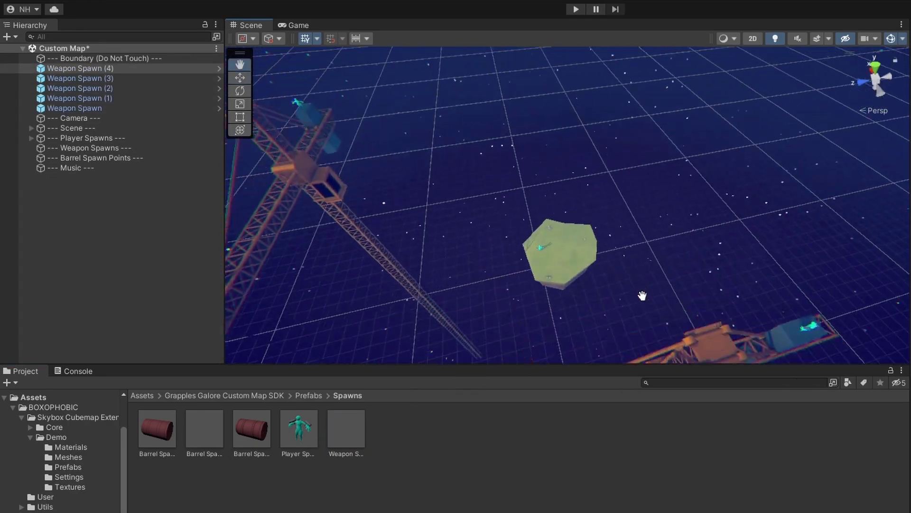
pyautogui.scroll(3, 642, 295)
pyautogui.moveTo(346, 430); pyautogui.dragTo(561, 271)
pyautogui.moveTo(561, 271); pyautogui.dragTo(509, 257, button='right')
pyautogui.moveTo(346, 430); pyautogui.dragTo(587, 233)
pyautogui.moveTo(587, 233); pyautogui.dragTo(604, 261, button='right')
pyautogui.moveTo(604, 261); pyautogui.dragTo(528, 264, button='middle')
pyautogui.moveTo(346, 430); pyautogui.dragTo(565, 214)
pyautogui.moveTo(565, 215); pyautogui.dragTo(427, 228, button='right')
# Move all eight Weapon Spawn objects under the Weapon Spawns parent
pyautogui.click(82, 138)
pyautogui.keyDown('shift'); pyautogui.click(86, 69); pyautogui.keyUp('shift')
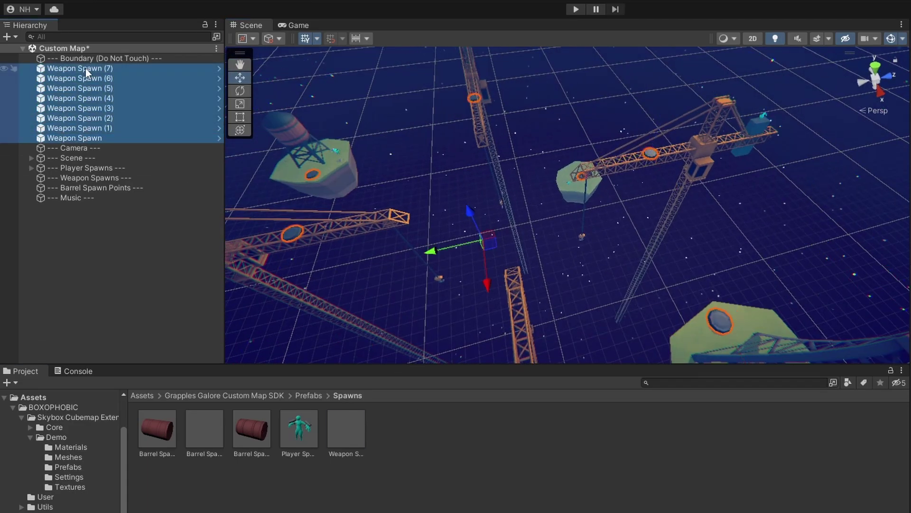
pyautogui.moveTo(85, 68); pyautogui.dragTo(96, 180)
# Place four Barrel Spawn Point - A Few prefabs around the map, starting at the radio tower island
pyautogui.moveTo(641, 190); pyautogui.dragTo(459, 299, button='right')
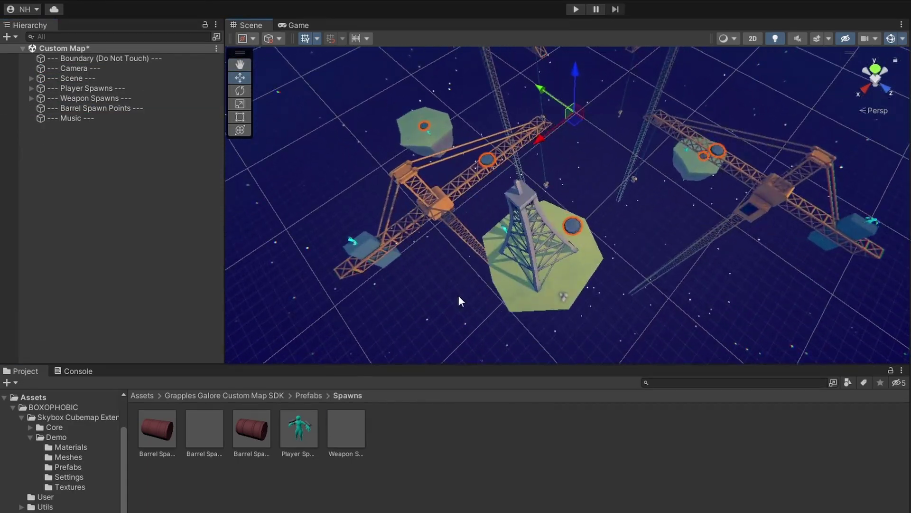
pyautogui.click(164, 435)
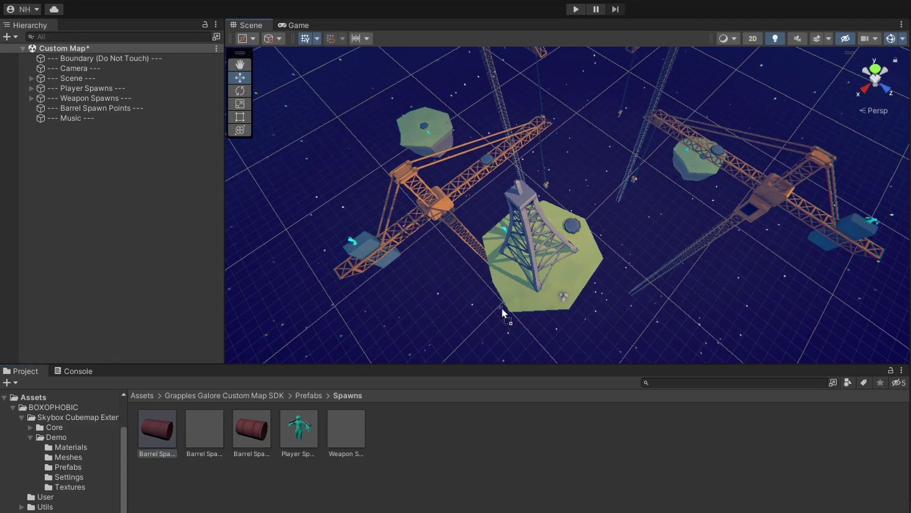
pyautogui.moveTo(502, 308); pyautogui.dragTo(571, 282)
pyautogui.moveTo(571, 283); pyautogui.dragTo(546, 237, button='right')
pyautogui.moveTo(252, 427); pyautogui.dragTo(497, 336)
pyautogui.moveTo(665, 135); pyautogui.dragTo(564, 109, button='right')
pyautogui.moveTo(252, 428); pyautogui.dragTo(417, 254)
pyautogui.moveTo(417, 254); pyautogui.dragTo(332, 295, button='right')
pyautogui.moveTo(252, 428); pyautogui.dragTo(572, 290)
pyautogui.moveTo(572, 290); pyautogui.dragTo(427, 304, button='right')
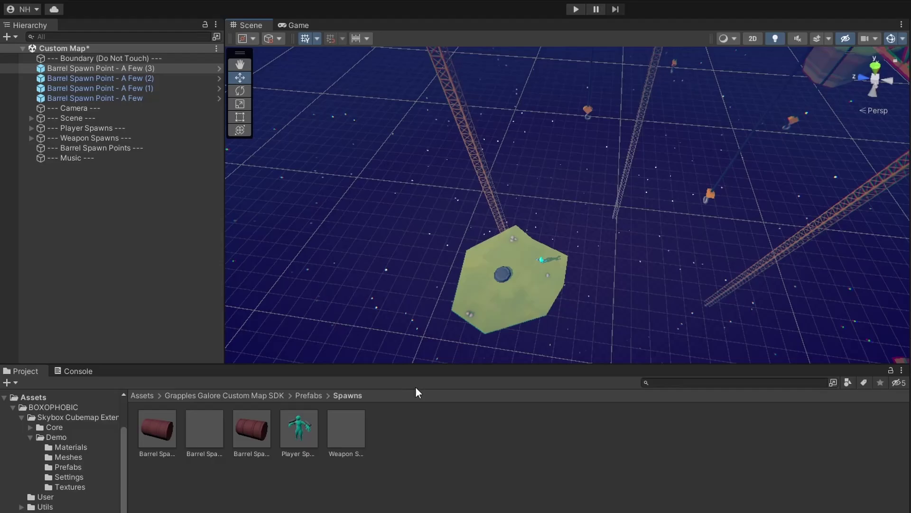
# Add a fifth Barrel Spawn Point - A Few prefab and move all five under the Barrel Spawn Points parent
pyautogui.moveTo(158, 428); pyautogui.dragTo(477, 295)
pyautogui.moveTo(659, 116); pyautogui.dragTo(632, 192, button='middle')
pyautogui.moveTo(632, 191); pyautogui.dragTo(522, 200, button='right')
pyautogui.keyDown('shift'); pyautogui.click(95, 108); pyautogui.keyUp('shift')
pyautogui.moveTo(95, 107); pyautogui.dragTo(101, 159)
# Place two Barrel Spawn Point - A Lot prefabs on the map, the first on the low central island
pyautogui.moveTo(570, 266); pyautogui.dragTo(531, 285, button='right')
pyautogui.moveTo(251, 428); pyautogui.dragTo(565, 266)
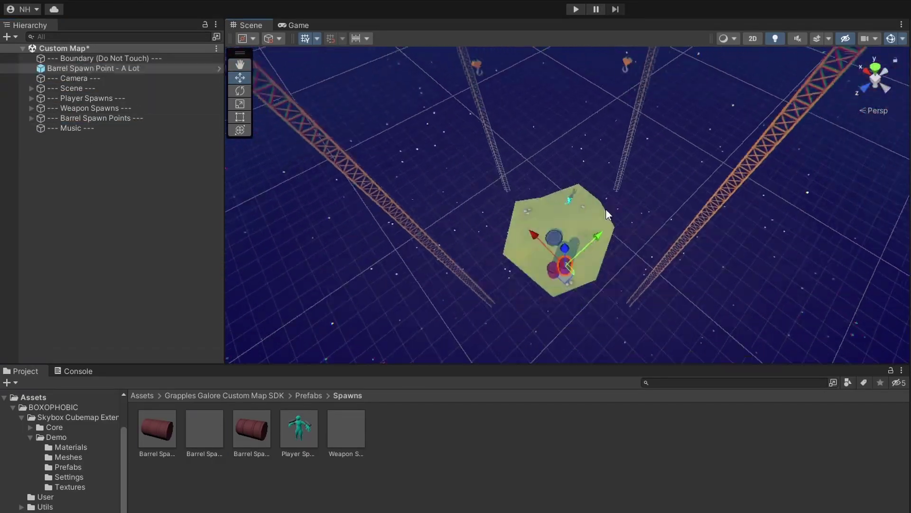
pyautogui.moveTo(608, 215); pyautogui.dragTo(545, 190, button='right')
pyautogui.moveTo(256, 440); pyautogui.dragTo(522, 214)
pyautogui.moveTo(522, 214); pyautogui.dragTo(478, 195, button='right')
pyautogui.moveTo(478, 195); pyautogui.dragTo(665, 256, button='middle')
# Place another Barrel Spawn Point - A Lot prefab beside the radio tower and adjust its position
pyautogui.moveTo(160, 434); pyautogui.dragTo(506, 269)
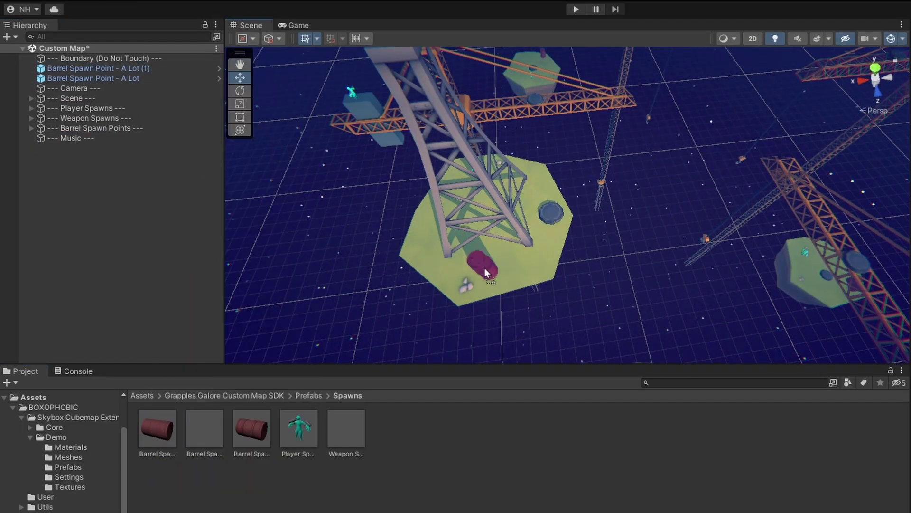
pyautogui.moveTo(549, 240); pyautogui.dragTo(499, 256)
pyautogui.press('f')
pyautogui.scroll(-5, 499, 214)
pyautogui.moveTo(499, 214); pyautogui.dragTo(569, 228, button='right')
# Bring the Barrel Spawn Points group to nine A Lot prefabs and place a Too Many prefab beside the water tower
pyautogui.moveTo(254, 437); pyautogui.dragTo(436, 304)
pyautogui.moveTo(436, 304); pyautogui.dragTo(453, 117, button='right')
pyautogui.hotkey('ctrl', 'd')
pyautogui.hotkey('ctrl', 'd')
pyautogui.press('f')
pyautogui.moveTo(576, 167); pyautogui.dragTo(504, 265, button='right')
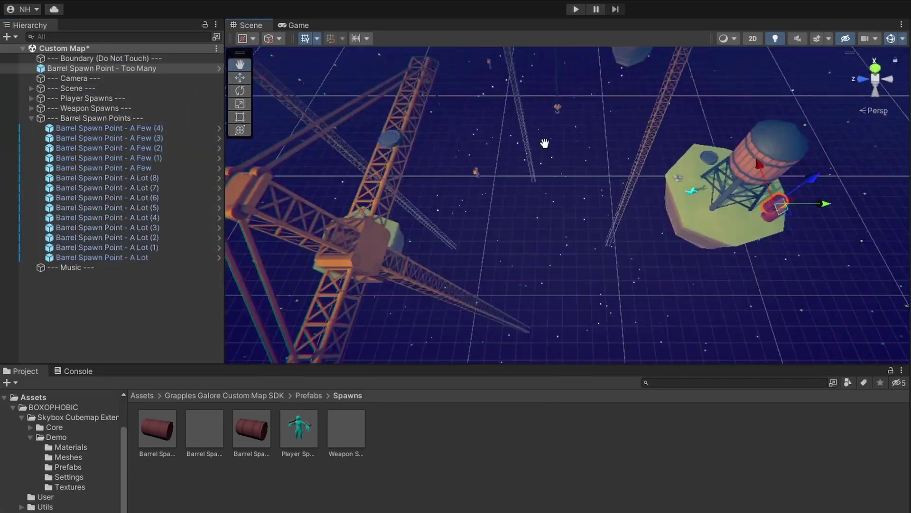
# Duplicate the Barrel Spawn Point - Too Many prefab six times and spread the copies over the cranes and islands
pyautogui.moveTo(555, 219); pyautogui.dragTo(527, 228, button='right')
pyautogui.hotkey('ctrl', 'd')
pyautogui.hotkey('ctrl', 'd')
pyautogui.hotkey('ctrl', 'd')
pyautogui.hotkey('ctrl', 'd')
pyautogui.hotkey('ctrl', 'd')
pyautogui.hotkey('ctrl', 'd')
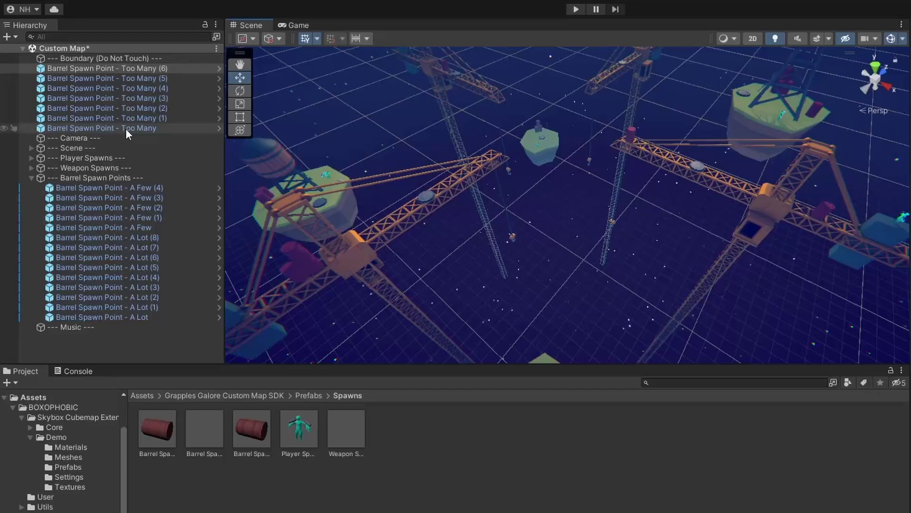
# Move all seven Barrel Spawn Point - Too Many objects under the Barrel Spawn Points parent and collapse the group
pyautogui.keyDown('shift'); pyautogui.click(126, 128); pyautogui.keyUp('shift')
pyautogui.moveTo(127, 128); pyautogui.dragTo(112, 178)
pyautogui.moveTo(479, 164)
pyautogui.mouseDown(button='middle')
pyautogui.moveTo(460, 150)
pyautogui.moveTo(483, 175)
pyautogui.mouseUp(button='middle')
pyautogui.moveTo(483, 175); pyautogui.dragTo(381, 155, button='right')
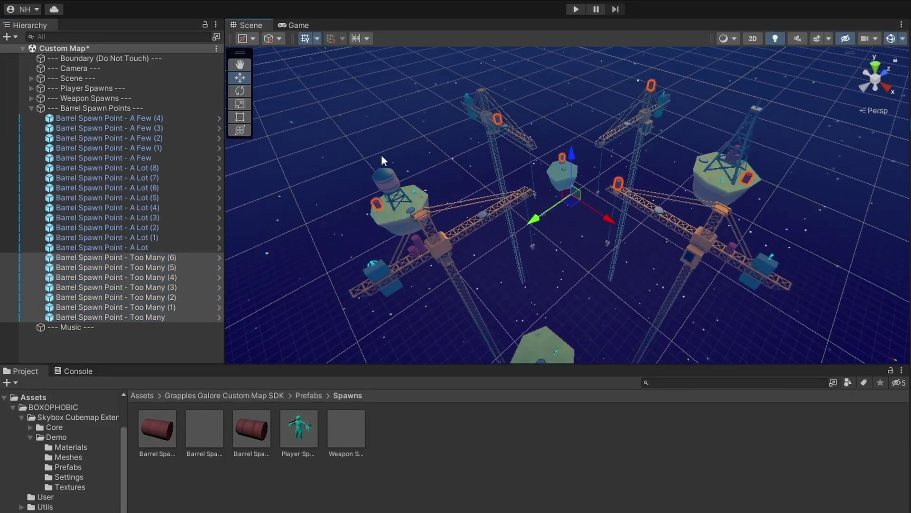
pyautogui.click(31, 108)
# Set the Music object's audio clip to Islands Theme from the SDK's Audio folder
pyautogui.click(82, 118)
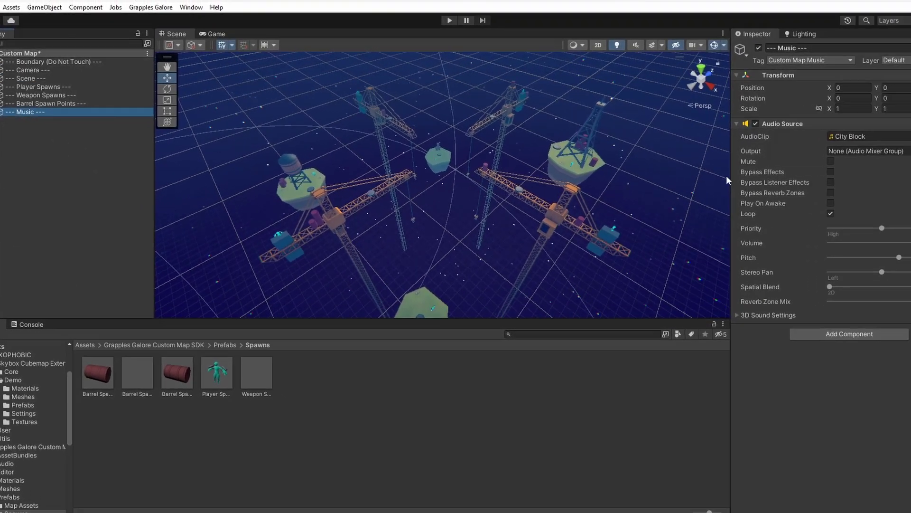
pyautogui.click(910, 147)
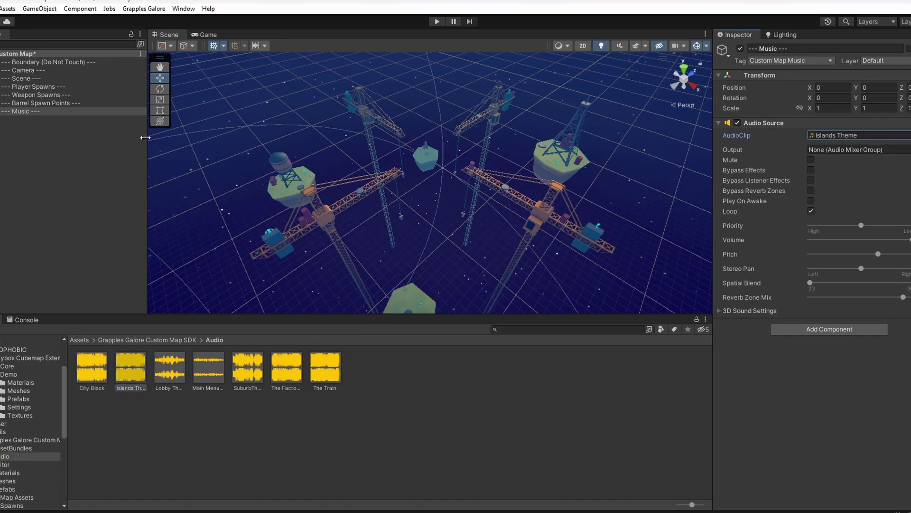
pyautogui.click(110, 138)
# Move and turn the map camera in the Game view, ending at X position 41.5, to frame the water tower and cranes
pyautogui.click(206, 36)
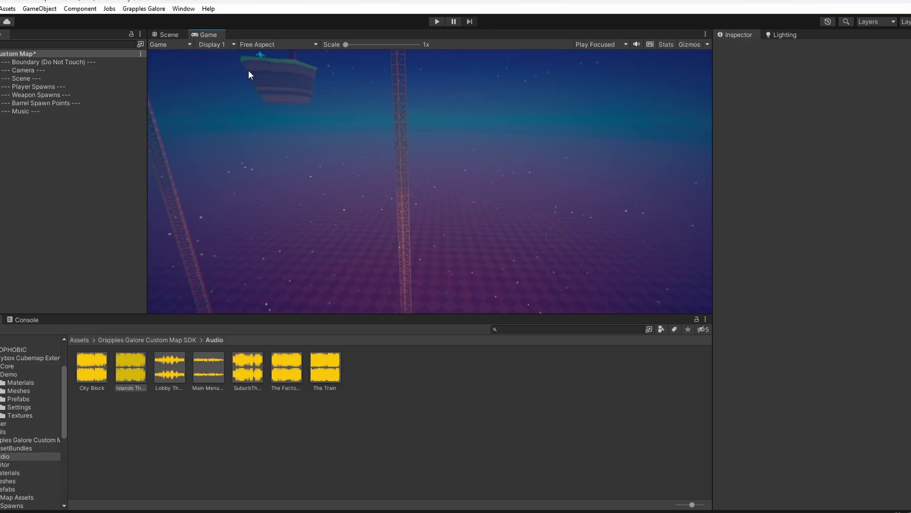
pyautogui.click(39, 70)
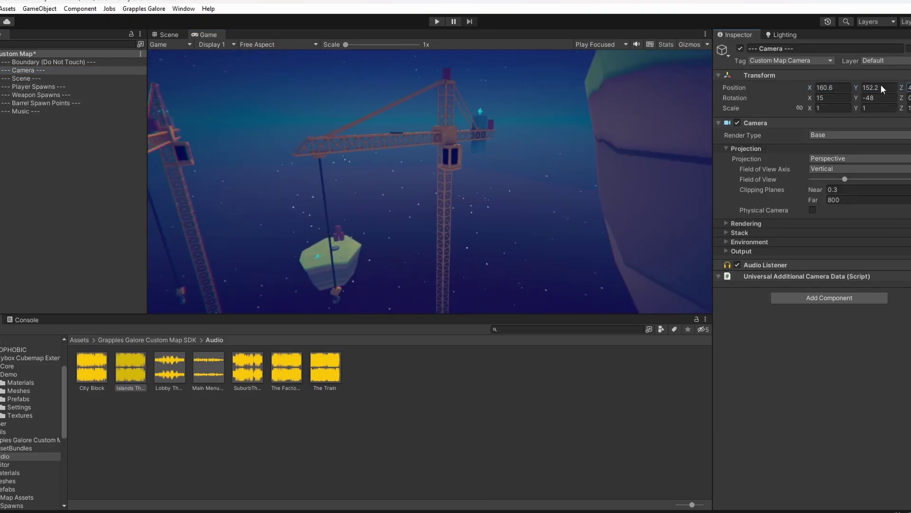
pyautogui.moveTo(810, 87); pyautogui.dragTo(726, 88)
pyautogui.moveTo(856, 98); pyautogui.dragTo(877, 98)
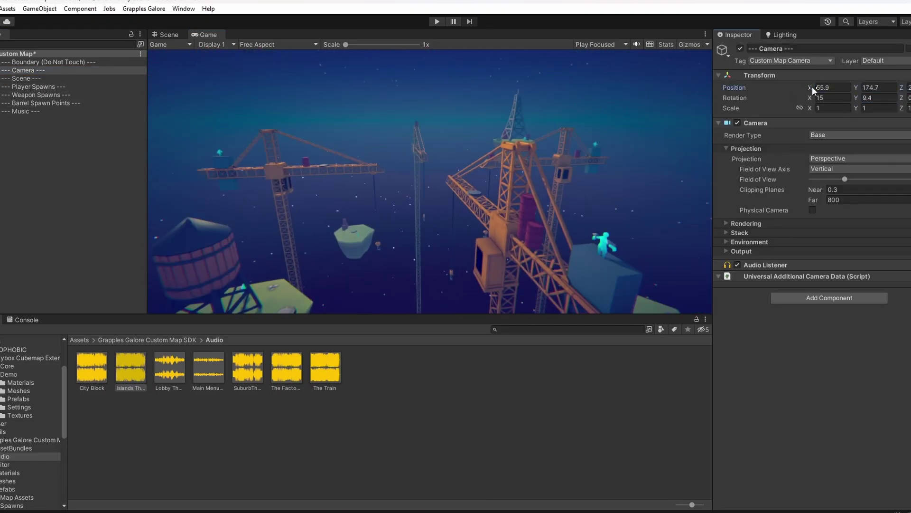
pyautogui.moveTo(810, 87); pyautogui.dragTo(726, 87)
pyautogui.moveTo(855, 98); pyautogui.dragTo(762, 83)
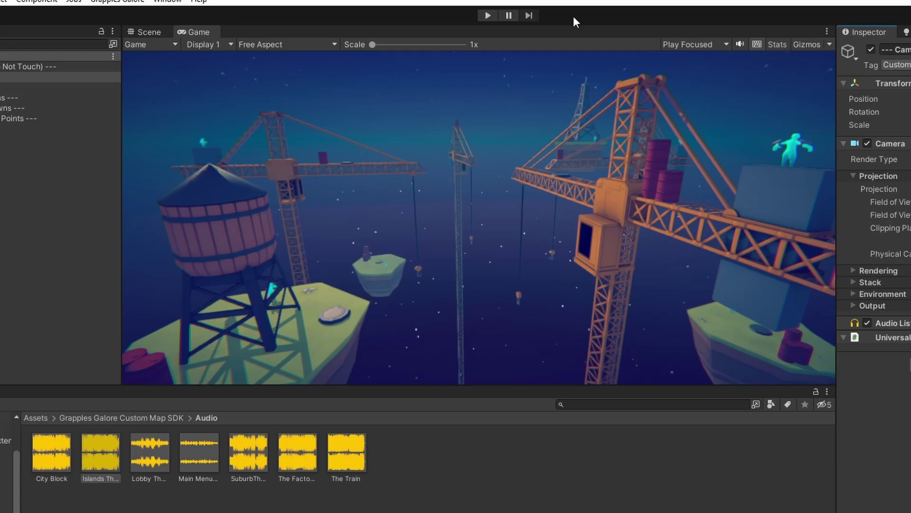
# Add a custom 10:10 aspect ratio to the Game view and set the camera's X position to 32
pyautogui.click(276, 44)
pyautogui.click(261, 202)
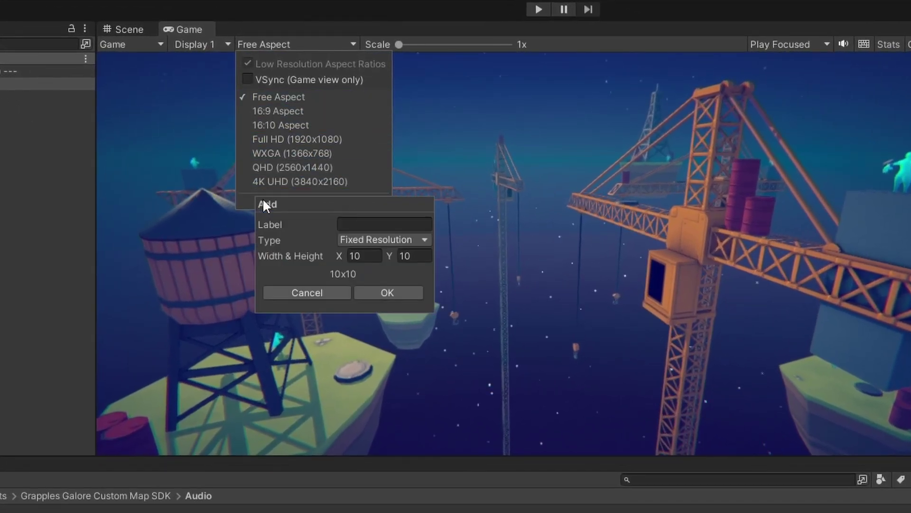
pyautogui.click(348, 239)
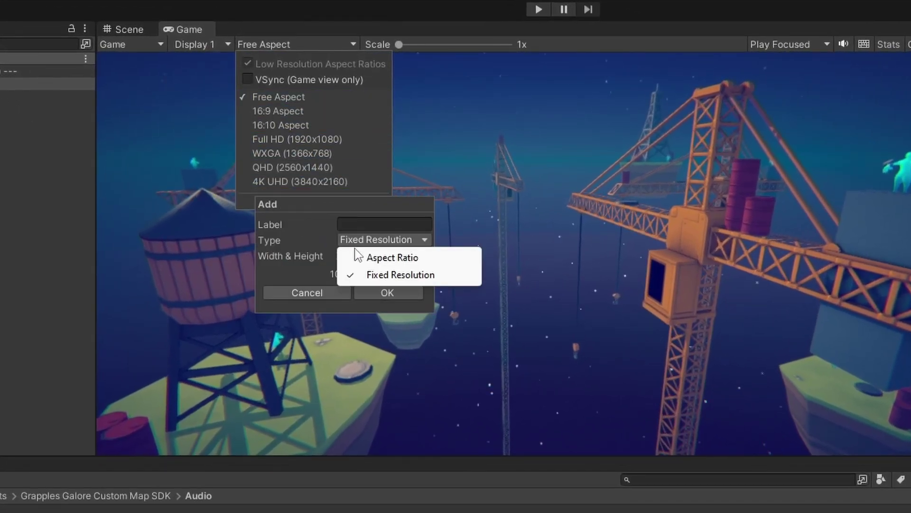
pyautogui.click(388, 293)
pyautogui.click(475, 260)
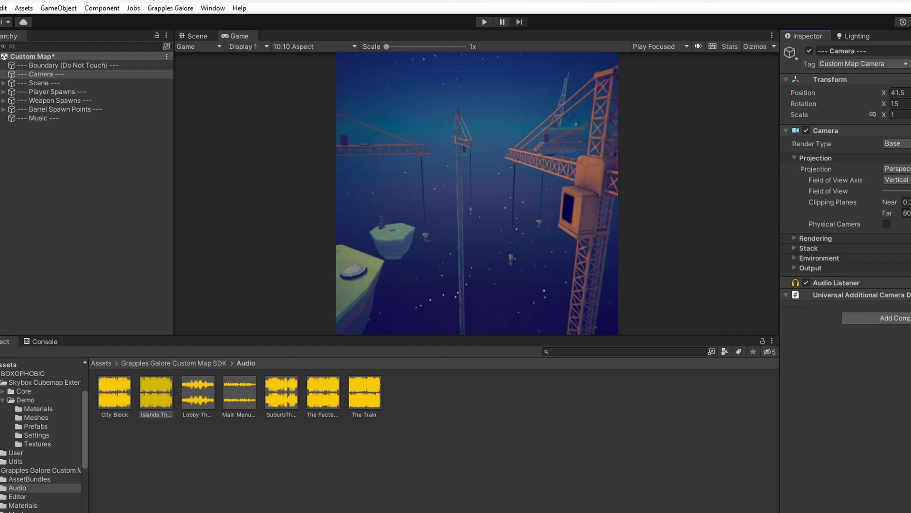
pyautogui.moveTo(849, 90)
pyautogui.mouseDown()
pyautogui.moveTo(891, 89)
pyautogui.moveTo(842, 89)
pyautogui.mouseUp()
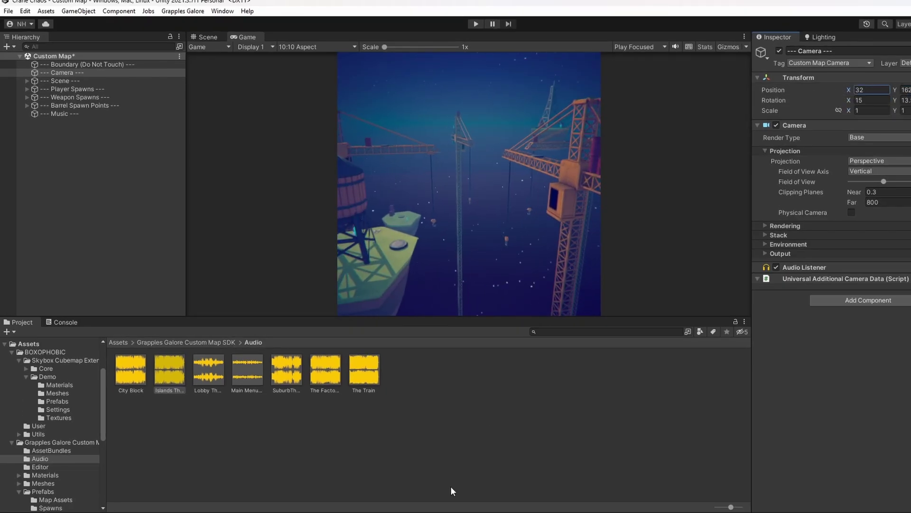
# Switch to Snipping Tool and capture the square Game view image of the map
pyautogui.press('super')
pyautogui.write('snippets')
pyautogui.click(382, 244)
pyautogui.click(71, 50)
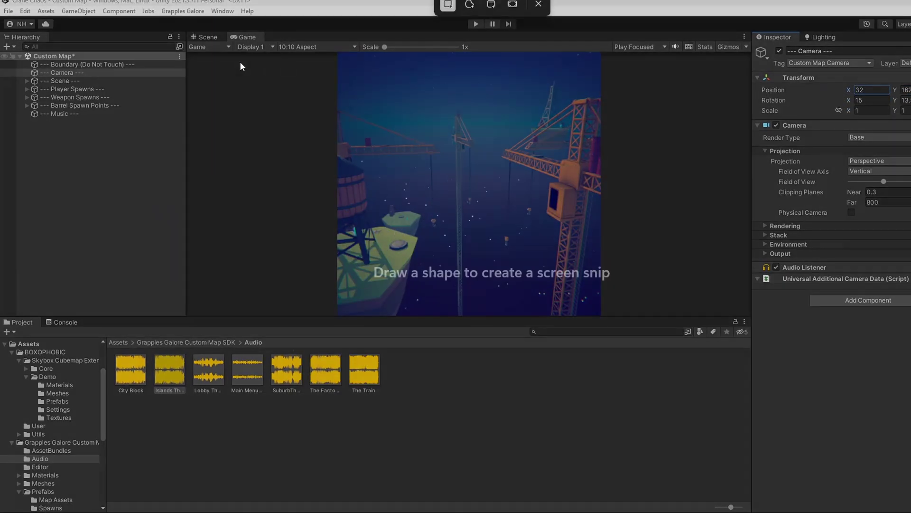
pyautogui.moveTo(338, 52); pyautogui.dragTo(599, 314)
# Save the captured snip as a PNG named Crane Chaos in the Downloads folder
pyautogui.rightClick(396, 251)
pyautogui.click(423, 263)
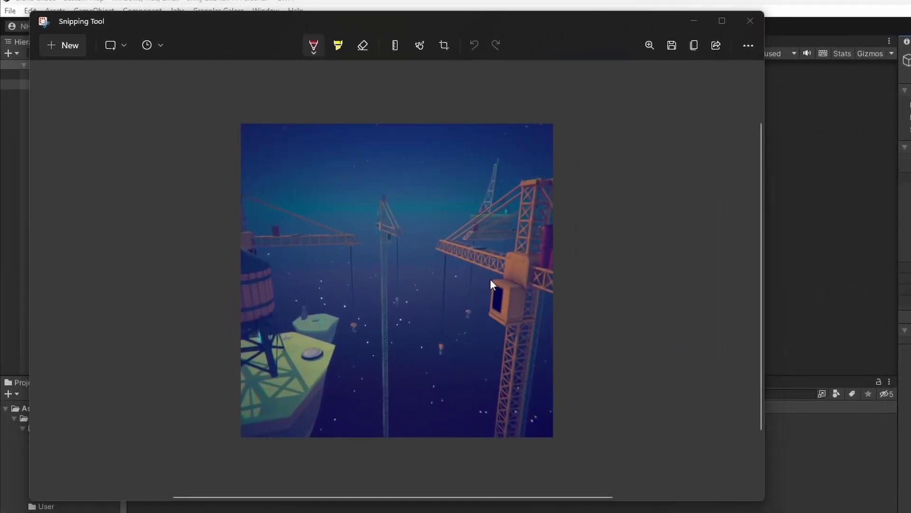
pyautogui.click(86, 173)
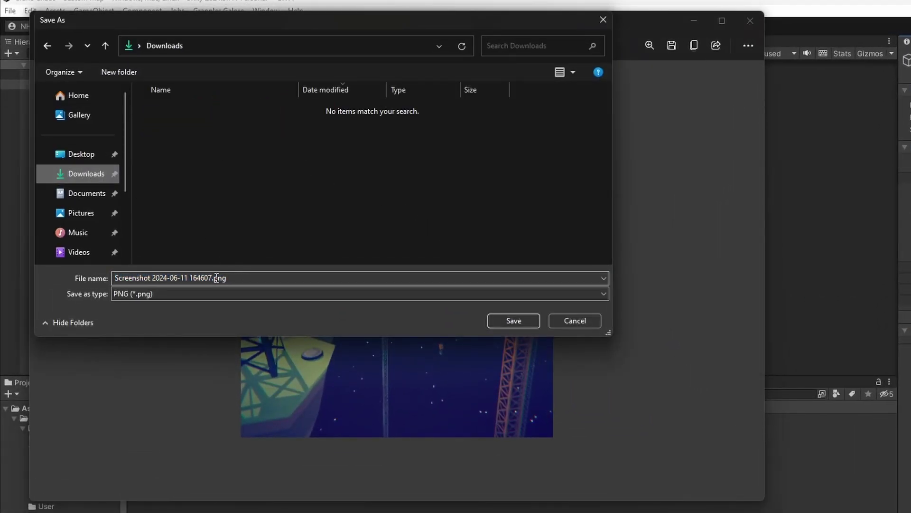
pyautogui.write('Crane Chaos')
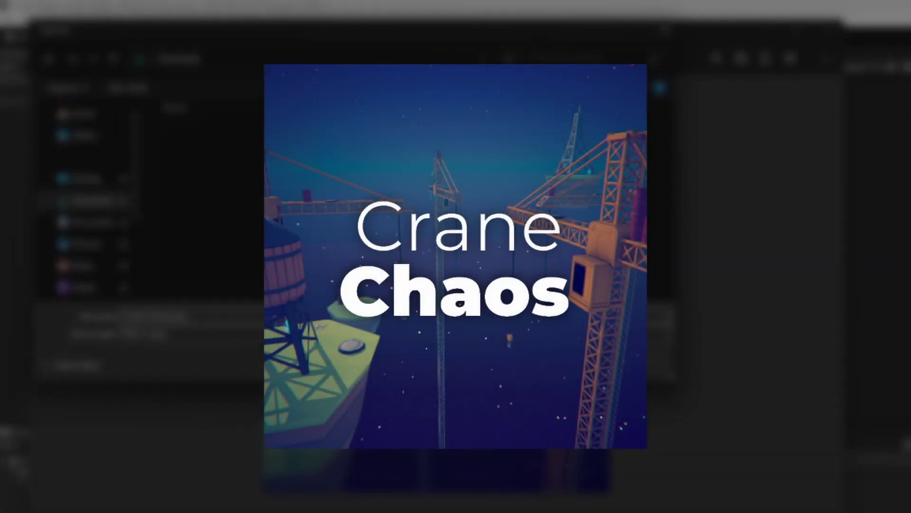
pyautogui.press('Return')
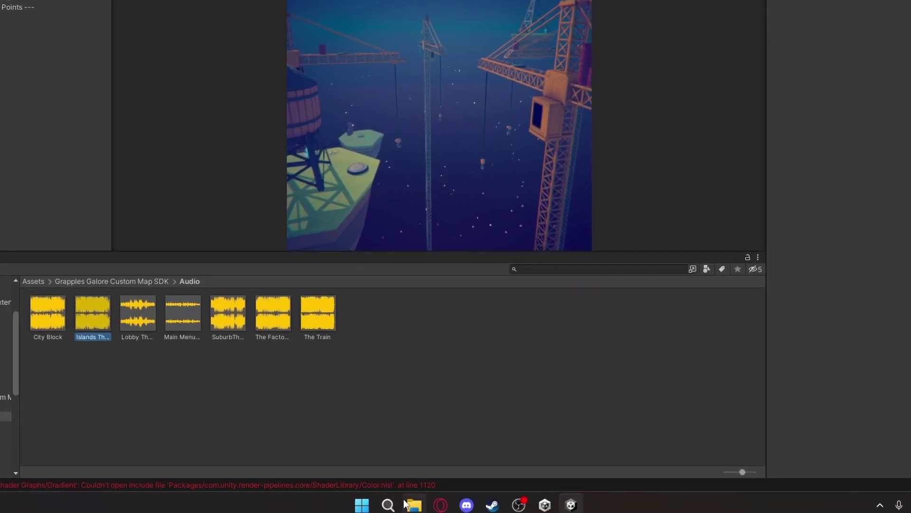
# Extract the SteamWorkshopUploader_Grapples_Galore_Windows archive from Downloads in File Explorer and run SteamWorkshopUploader.exe
pyautogui.click(408, 504)
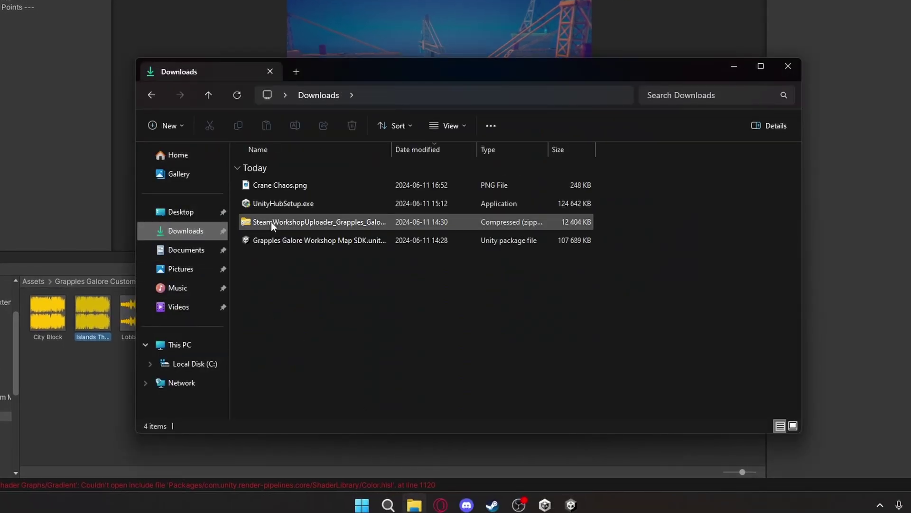
pyautogui.rightClick(271, 221)
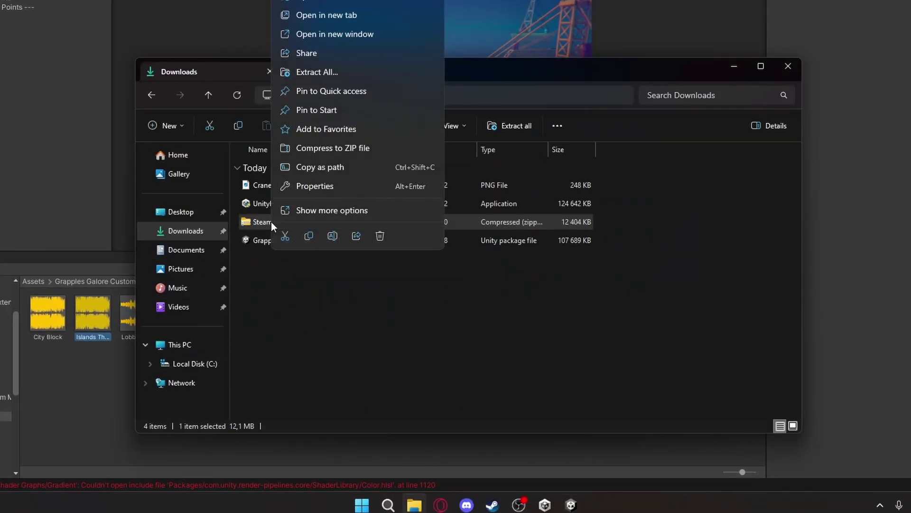
pyautogui.click(320, 75)
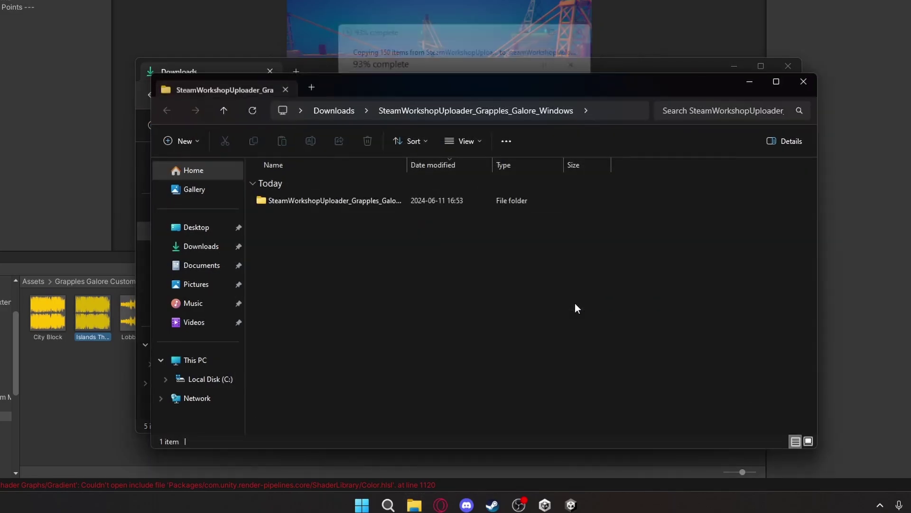
pyautogui.doubleClick(392, 202)
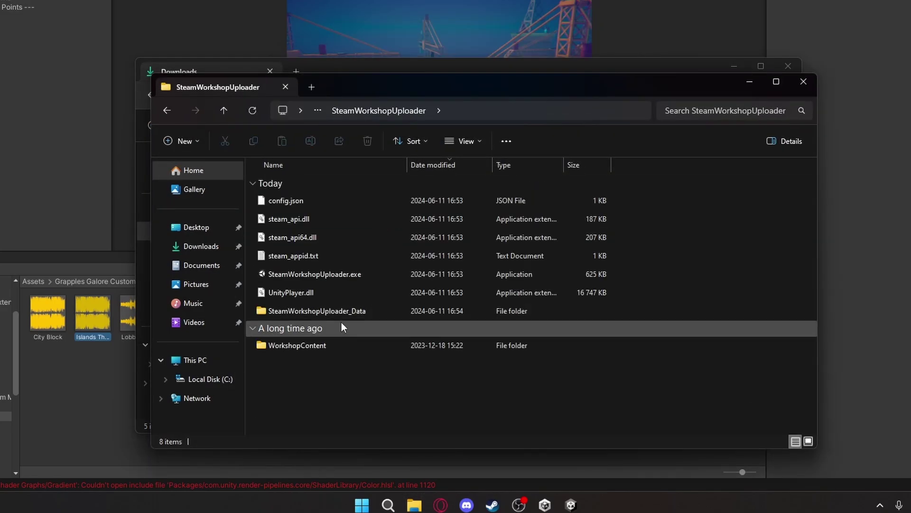
pyautogui.click(328, 279)
pyautogui.doubleClick(328, 279)
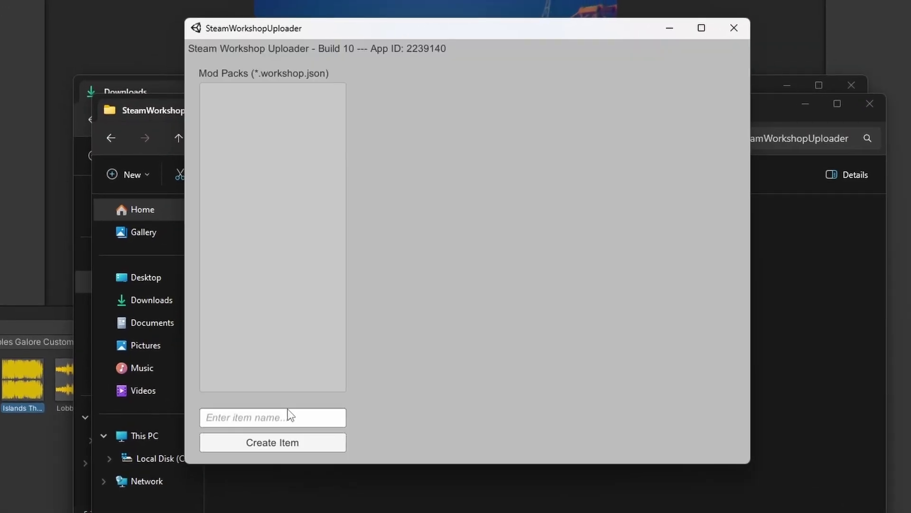
# Create a workshop item named Crane Chaos in the uploader, then close the uploader
pyautogui.click(286, 415)
pyautogui.write('Cra')
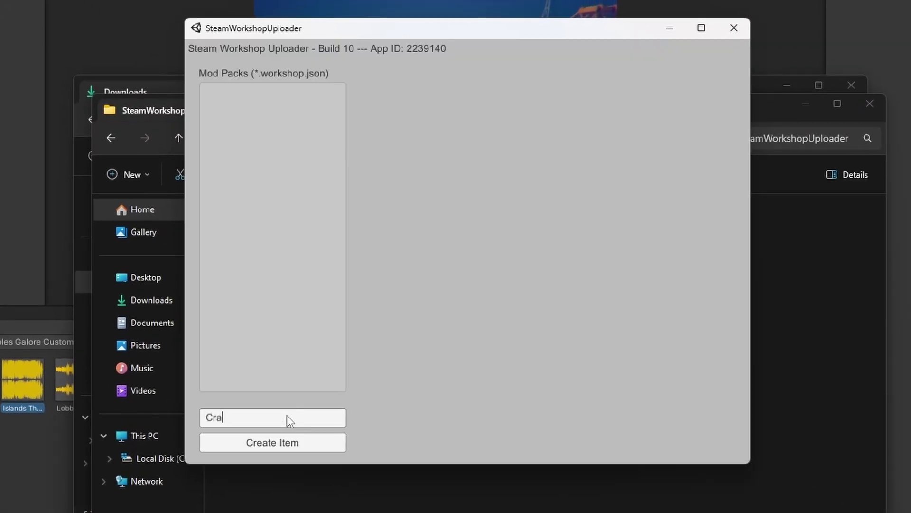
pyautogui.write('ne Chaos')
pyautogui.click(294, 438)
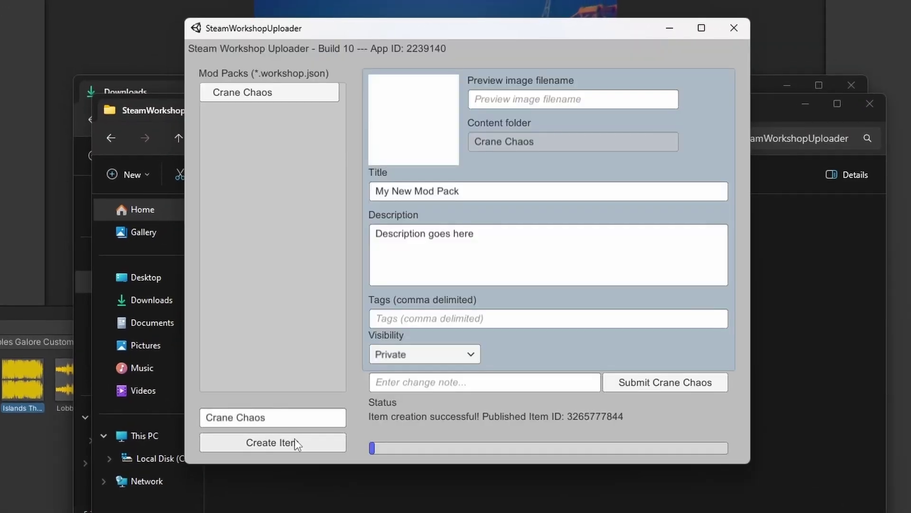
pyautogui.click(733, 39)
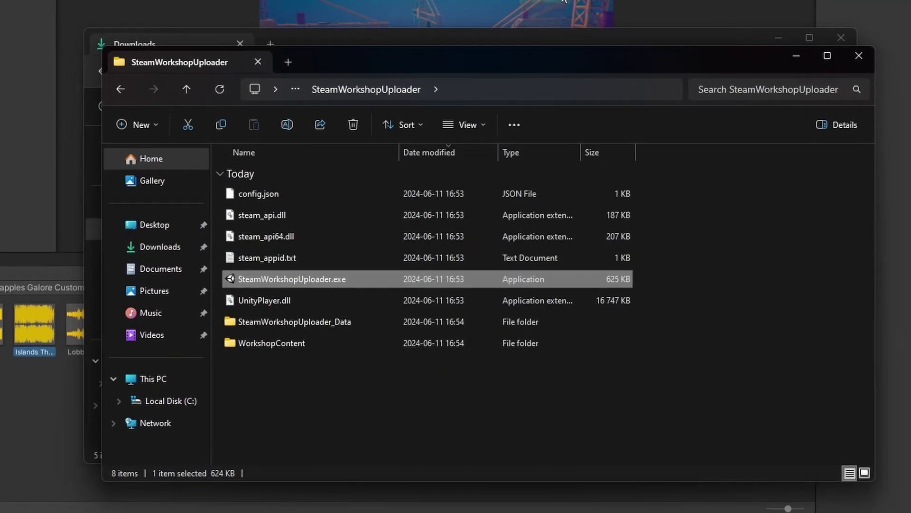
# Copy Crane Chaos.png from Downloads into the uploader's WorkshopContent folder
pyautogui.click(355, 43)
pyautogui.click(260, 175)
pyautogui.rightClick(260, 176)
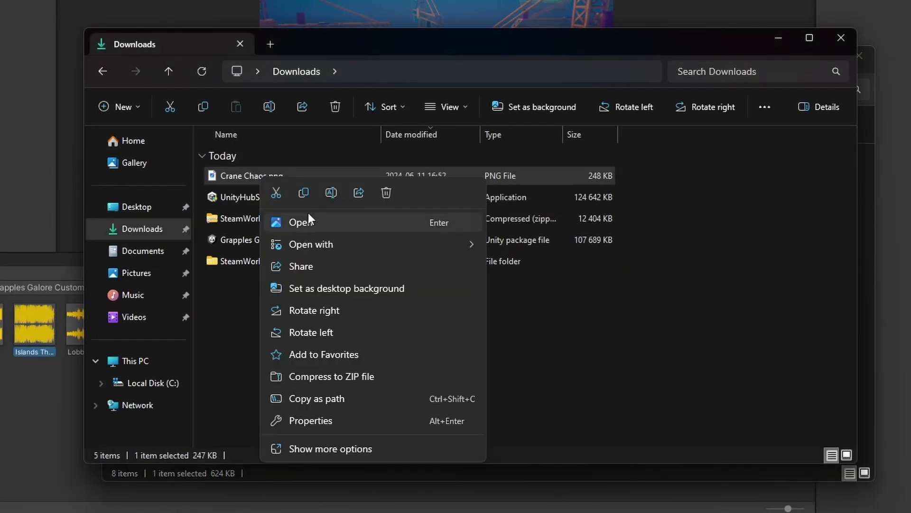
pyautogui.click(304, 195)
pyautogui.click(864, 207)
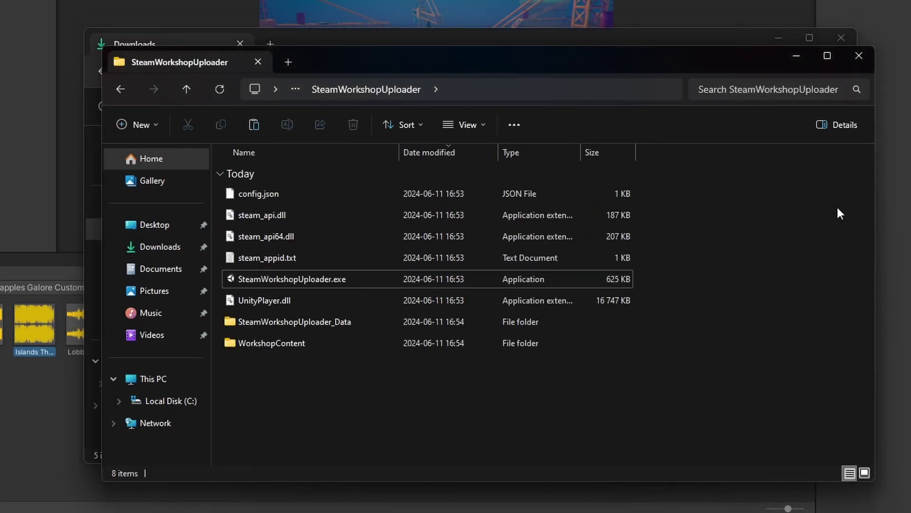
pyautogui.doubleClick(319, 344)
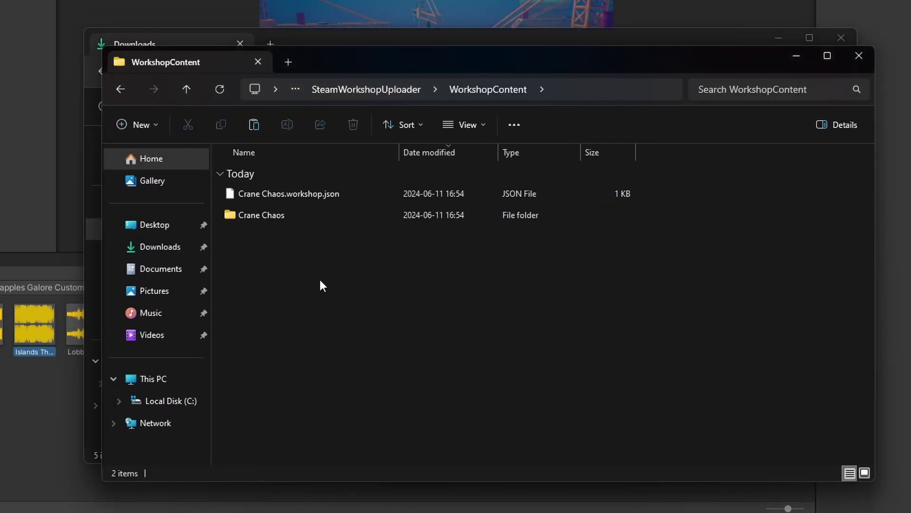
pyautogui.rightClick(330, 276)
pyautogui.click(337, 286)
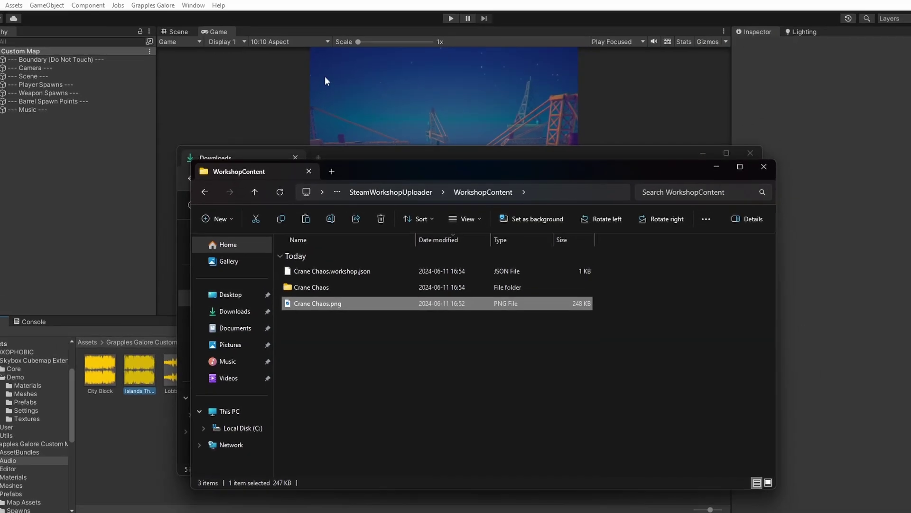
# Switch back to Unity and build the custom map's asset bundles with the Grapples Galore command
pyautogui.click(245, 14)
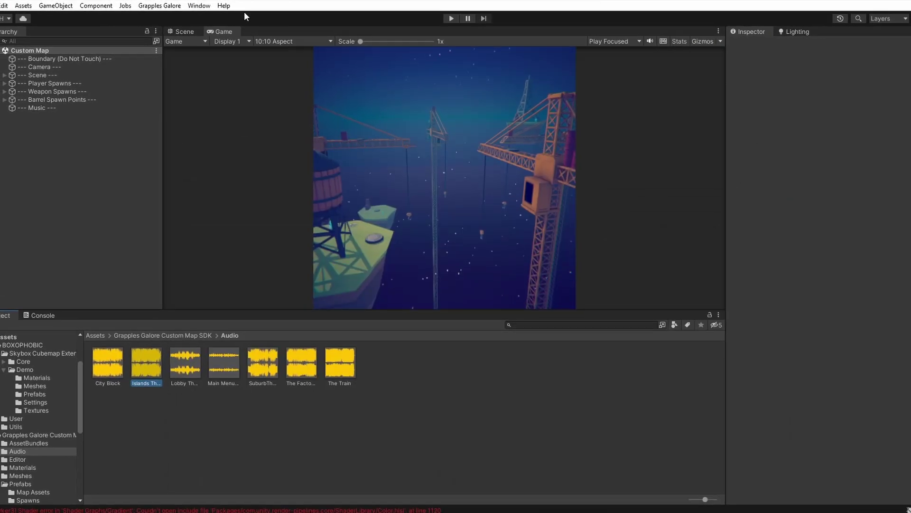
pyautogui.click(159, 6)
pyautogui.click(164, 18)
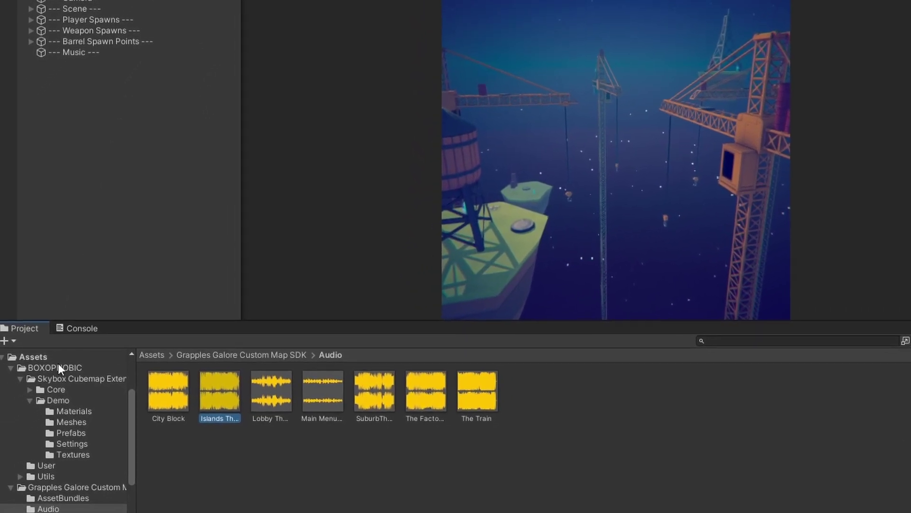
# Show the Grapples Galore Custom Map SDK's AssetBundles folder in File Explorer and open it
pyautogui.click(8, 388)
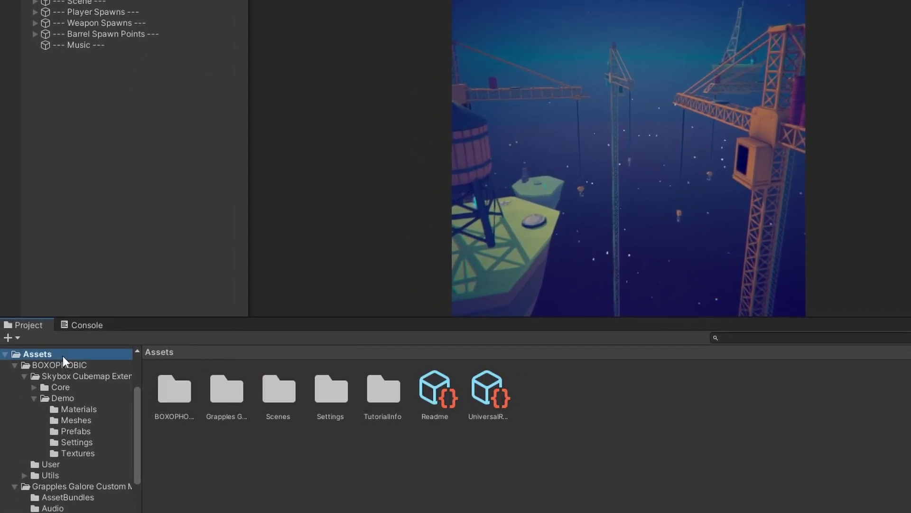
pyautogui.doubleClick(224, 391)
pyautogui.doubleClick(167, 402)
pyautogui.rightClick(239, 402)
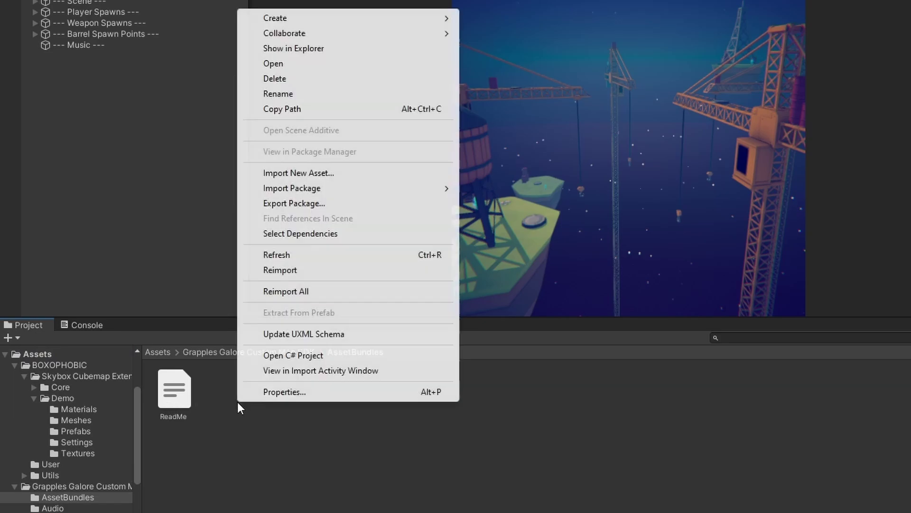
pyautogui.click(311, 49)
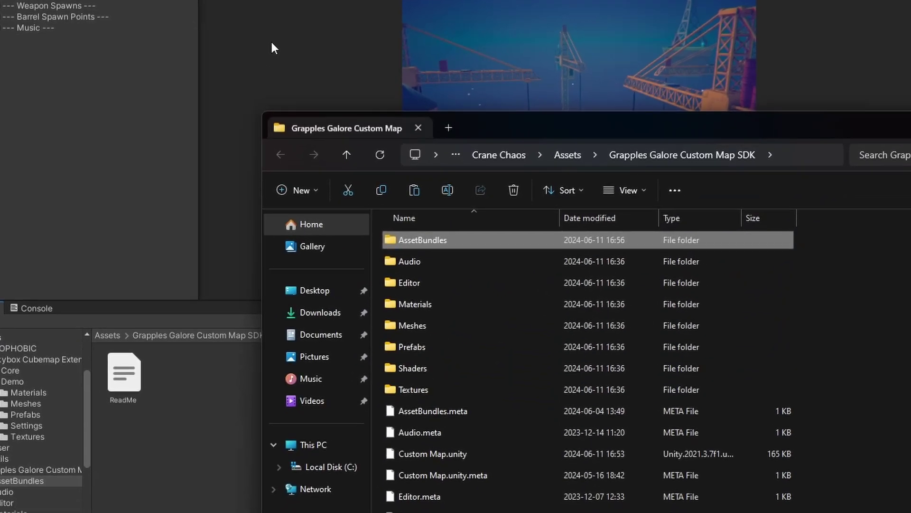
pyautogui.doubleClick(345, 206)
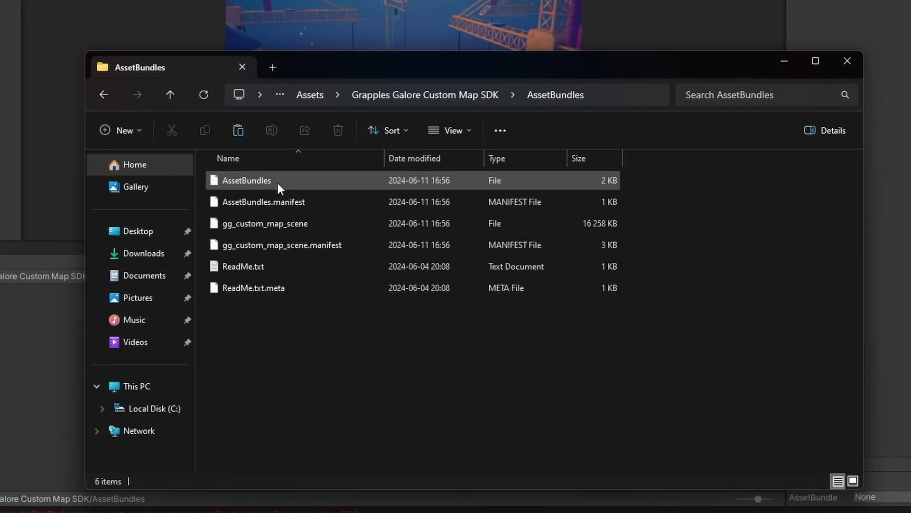
# Copy gg_custom_map_scene and gg_custom_map_scene.manifest from the AssetBundles folder into the Crane Chaos folder inside WorkshopContent
pyautogui.click(287, 224)
pyautogui.keyDown('ctrl'); pyautogui.click(283, 246); pyautogui.keyUp('ctrl')
pyautogui.rightClick(283, 246)
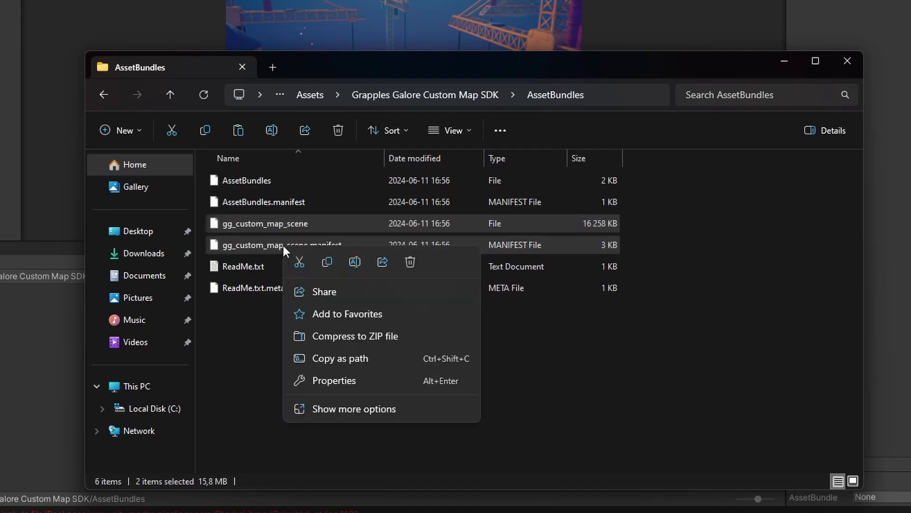
pyautogui.click(331, 270)
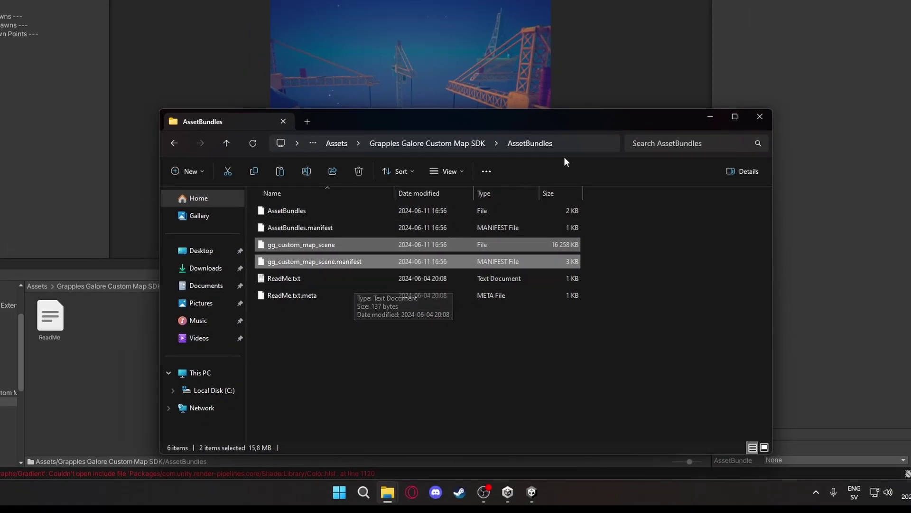
pyautogui.click(760, 116)
pyautogui.moveTo(389, 498)
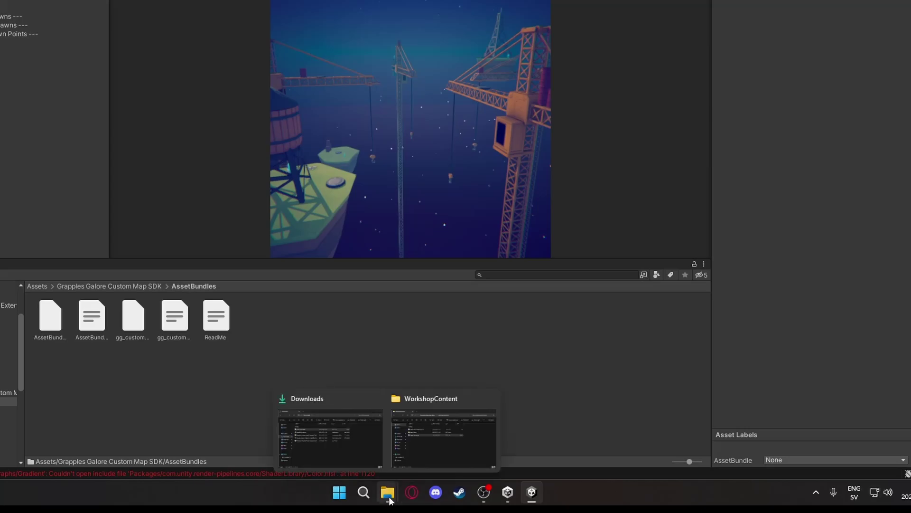
pyautogui.click(410, 463)
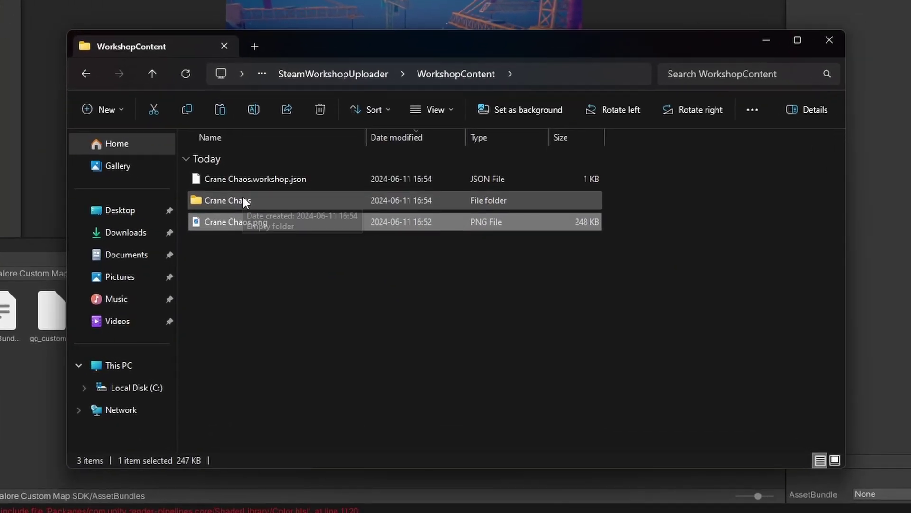
pyautogui.doubleClick(271, 226)
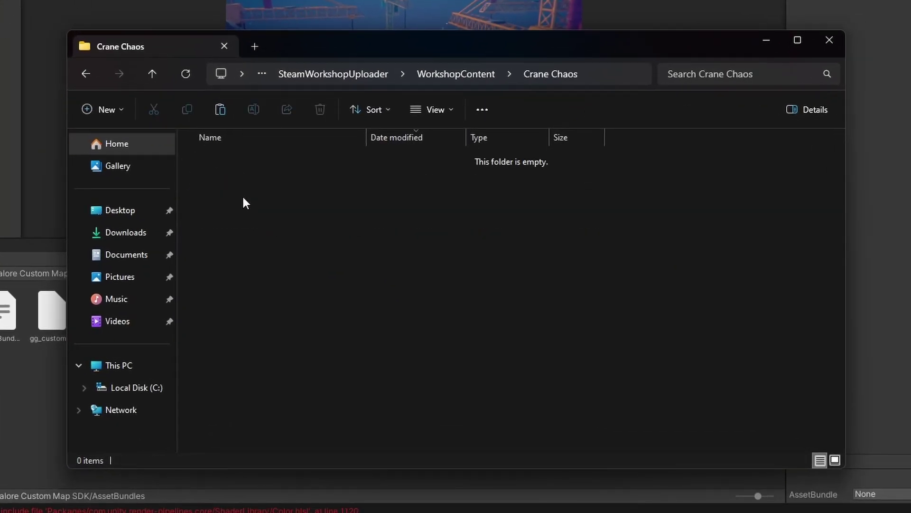
pyautogui.rightClick(257, 196)
pyautogui.click(273, 211)
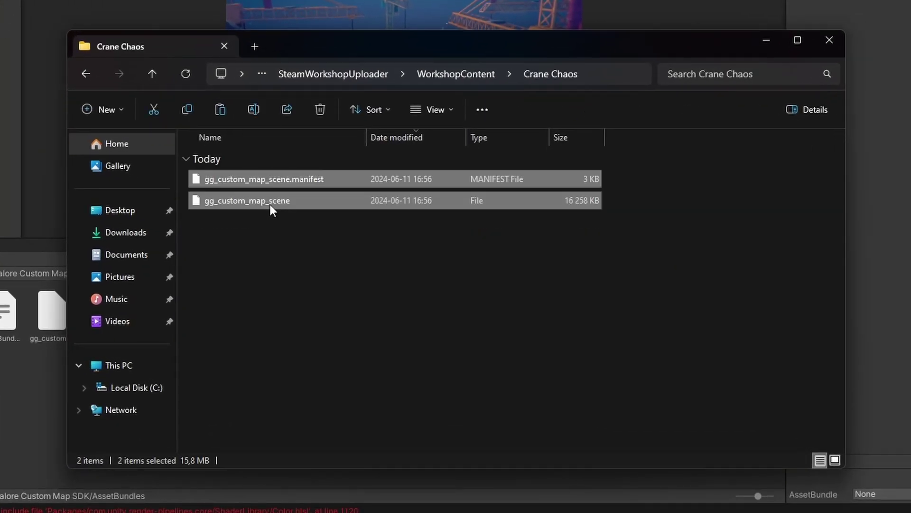
# Launch SteamWorkshopUploader.exe from the SteamWorkshopUploader folder and load the Crane Chaos mod pack
pyautogui.click(436, 78)
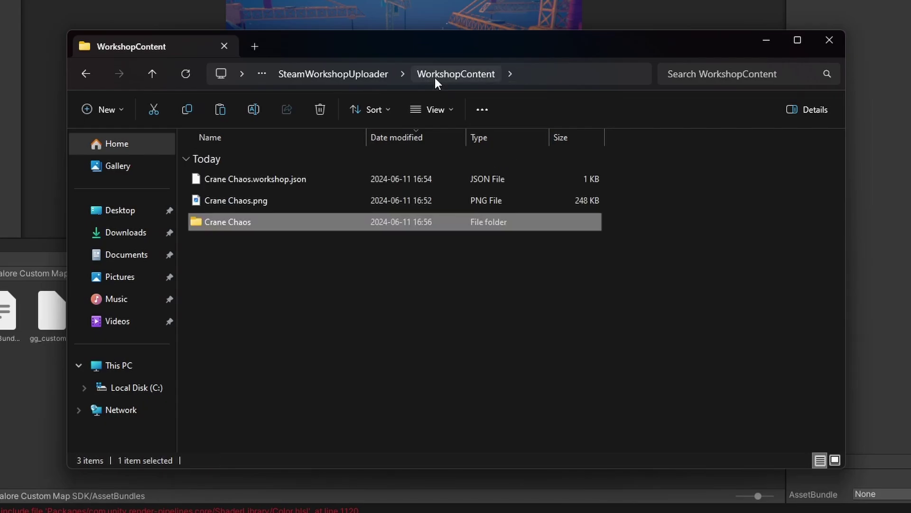
pyautogui.click(349, 74)
pyautogui.doubleClick(239, 267)
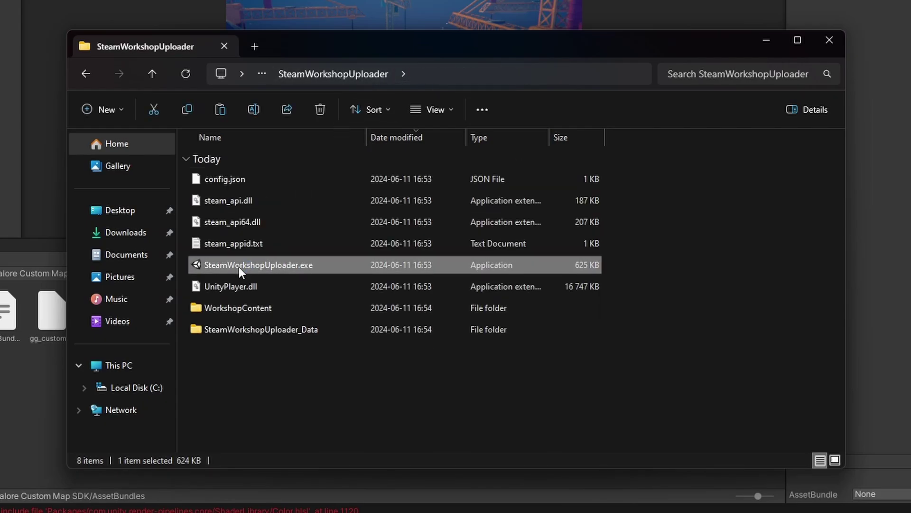
pyautogui.click(245, 67)
# Set the mod pack's preview image filename to Crane Chaos.png and its title to Crane Chaos
pyautogui.click(449, 73)
pyautogui.write('C')
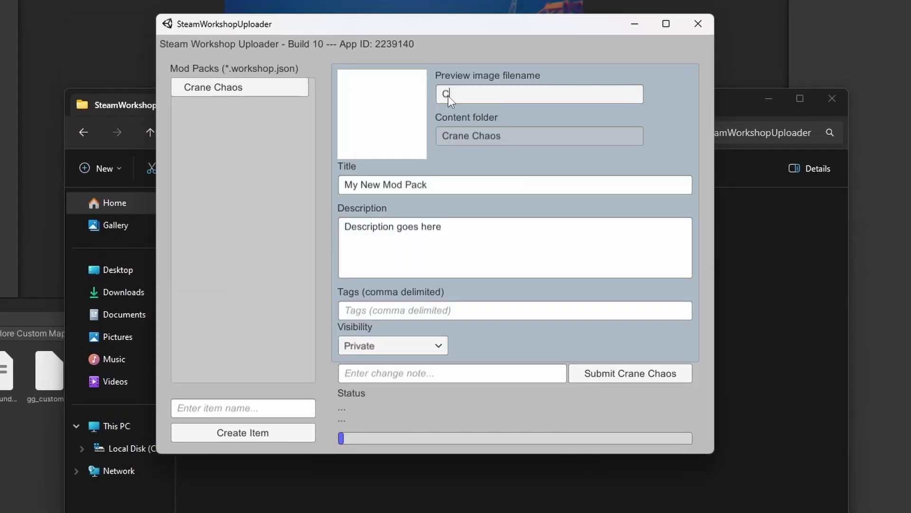
pyautogui.write('rane Chaos.png')
pyautogui.click(443, 186)
pyautogui.write('Crane Chaos')
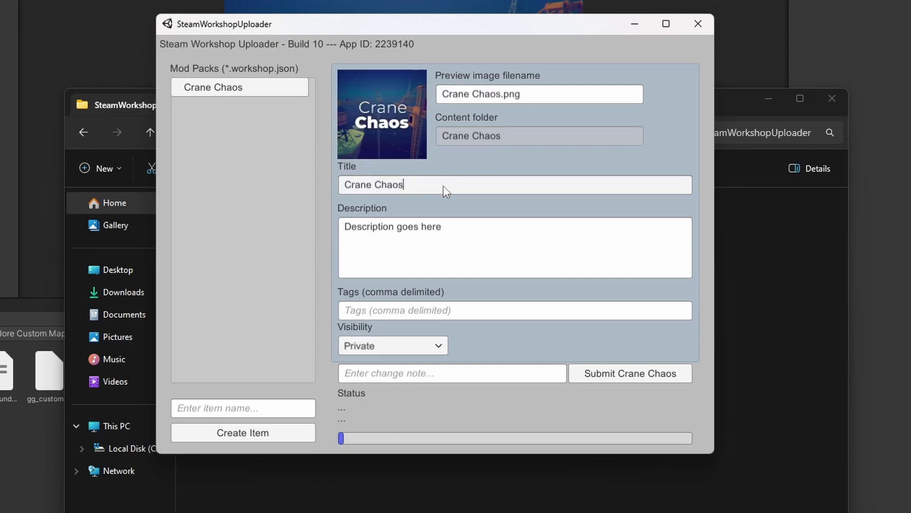
# Set the description to "A new workshop map made for the new tutorial" and add the tag Map
pyautogui.click(459, 227)
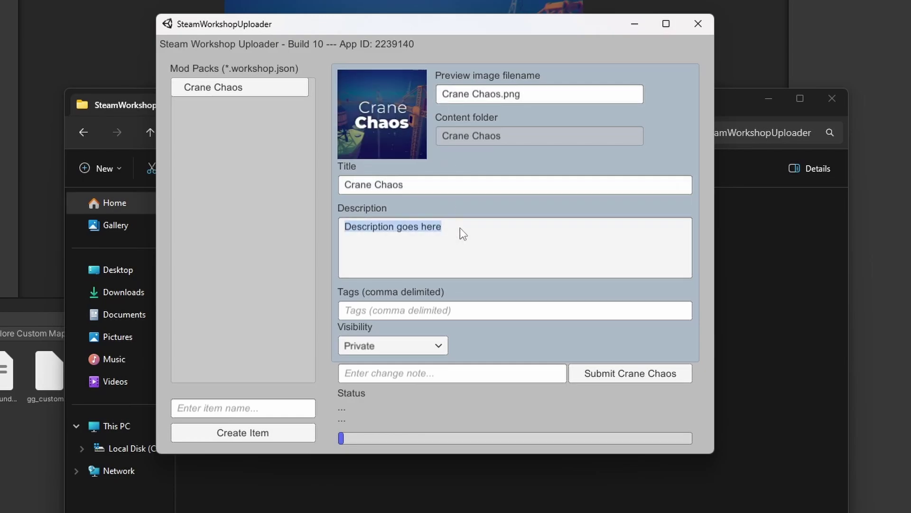
pyautogui.write('A new workshop ')
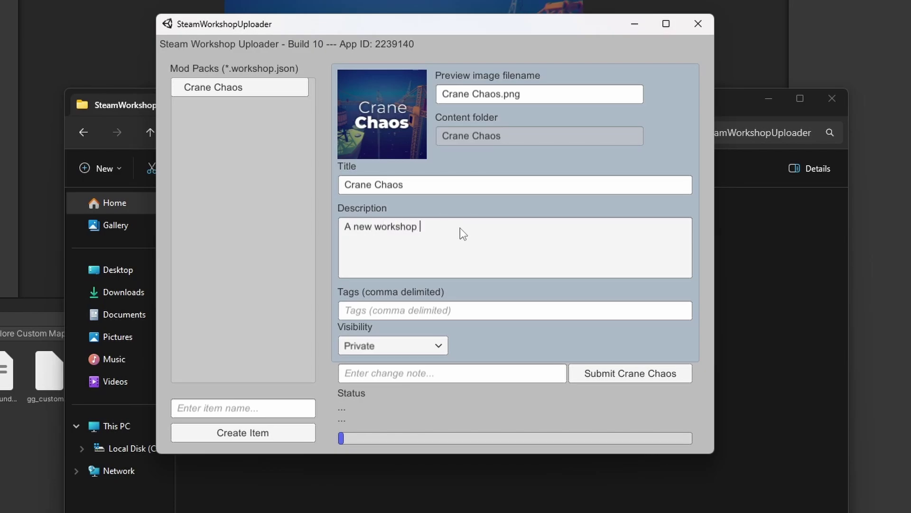
pyautogui.write('map made for the new tutorial')
pyautogui.click(433, 308)
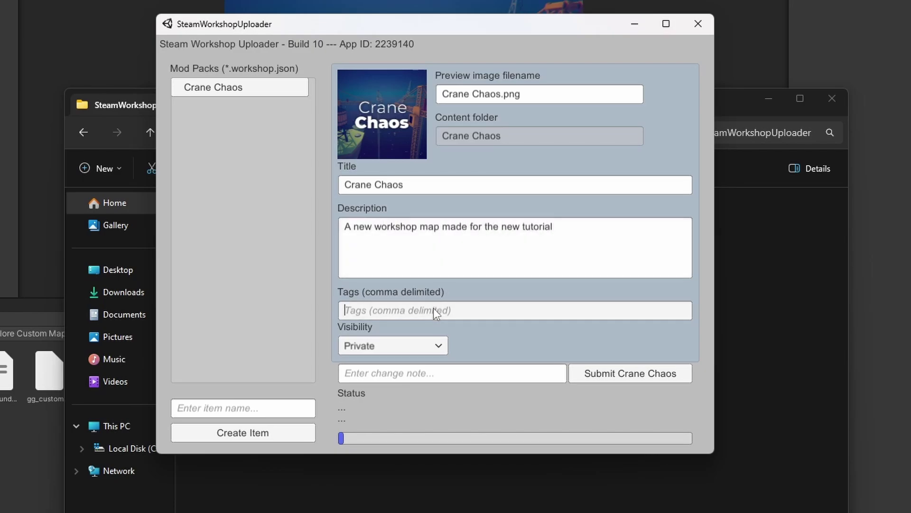
pyautogui.write('Map')
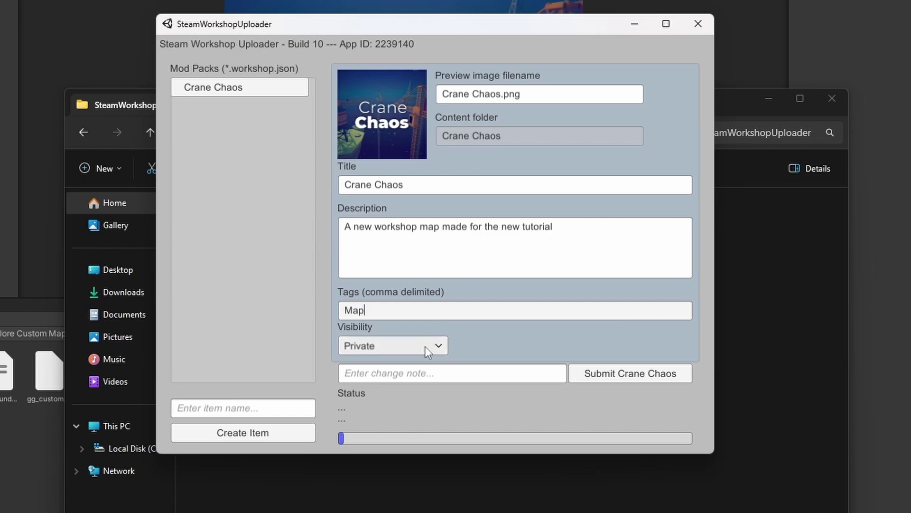
# Set the mod pack's visibility to Public and submit Crane Chaos to the Workshop
pyautogui.click(426, 346)
pyautogui.click(409, 364)
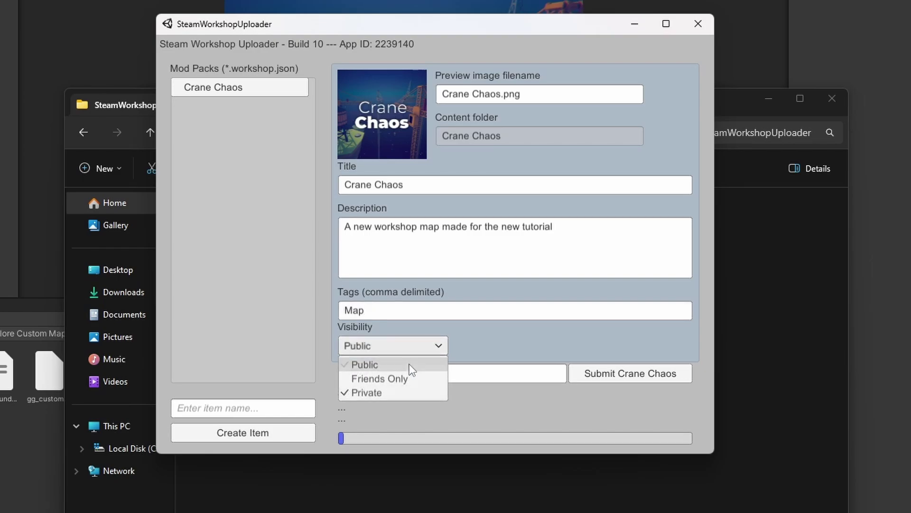
pyautogui.click(602, 378)
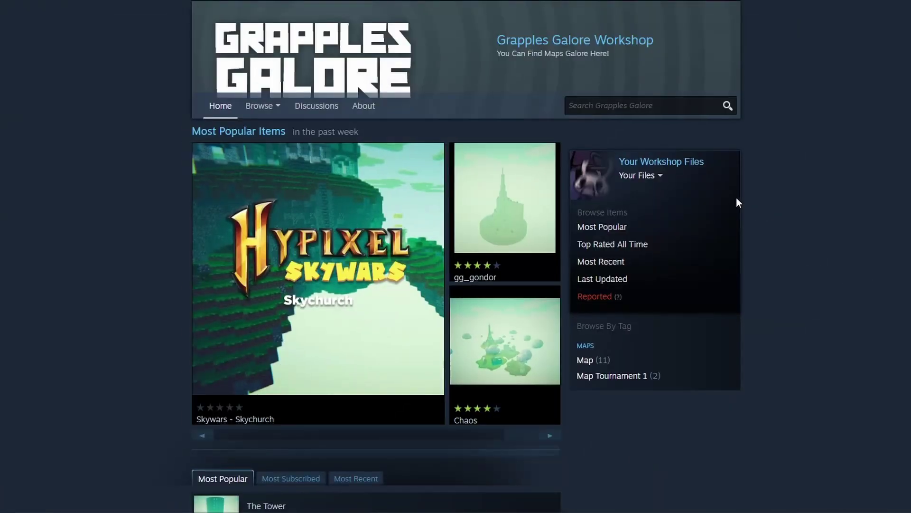
# Open the Crane Chaos item from your own files in the Grapples Galore Workshop on Steam and subscribe to it
pyautogui.click(665, 176)
pyautogui.click(641, 182)
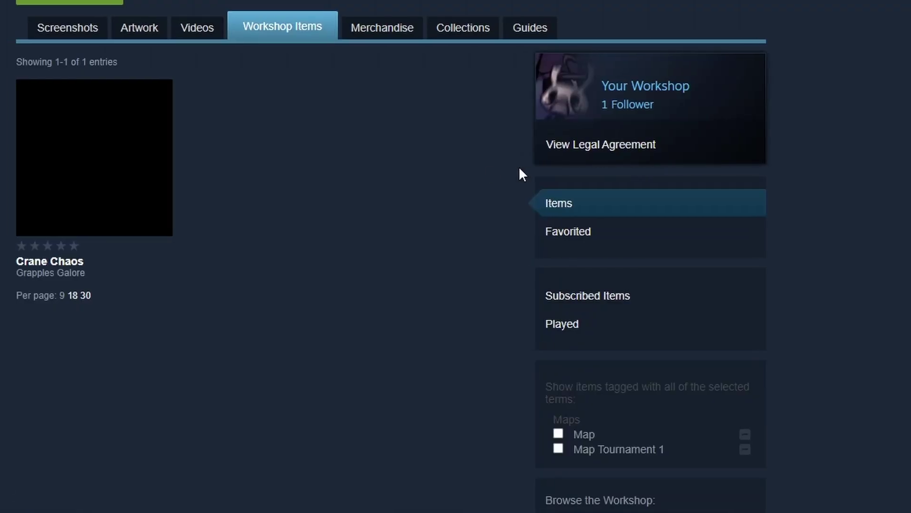
pyautogui.click(207, 178)
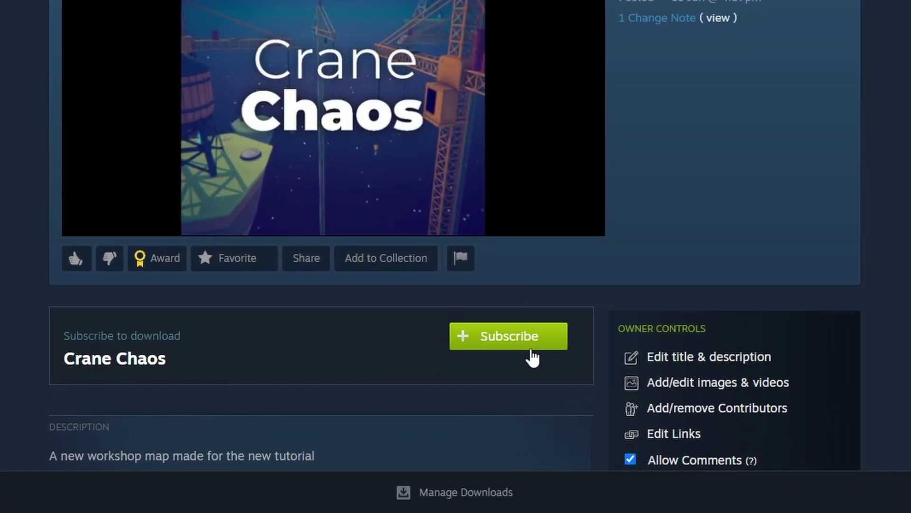
pyautogui.click(532, 351)
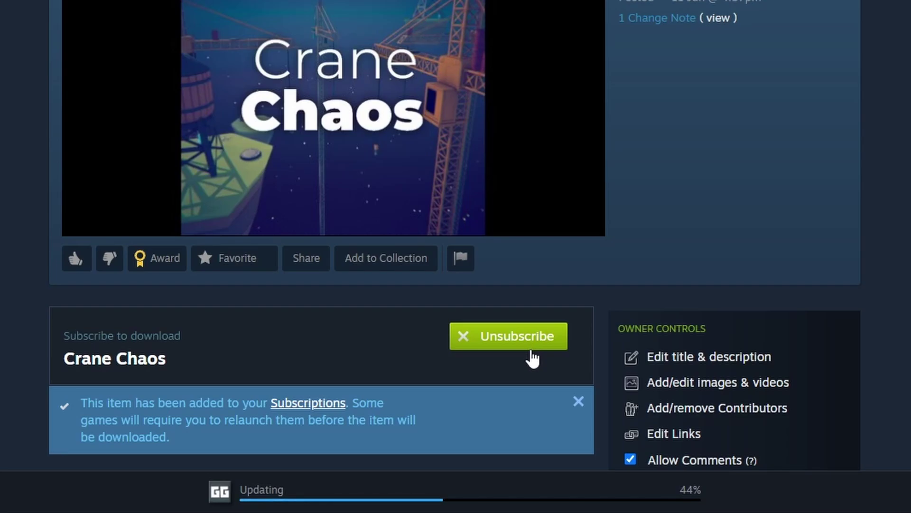
pyautogui.scroll(-5, 580, 346)
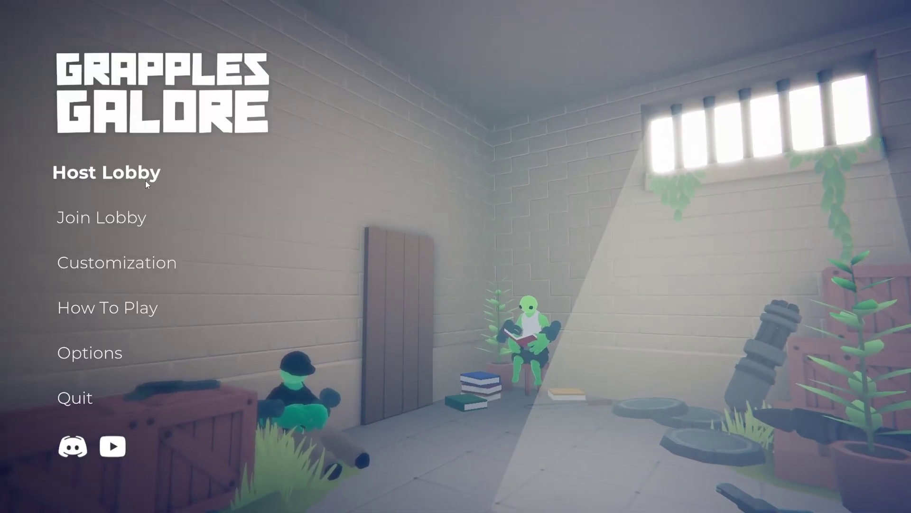
# Host a Grapples Galore lobby with only Crane Chaos in the map pool, excluding Suburb, City, Train, Factory and Islands
pyautogui.click(142, 173)
pyautogui.click(546, 371)
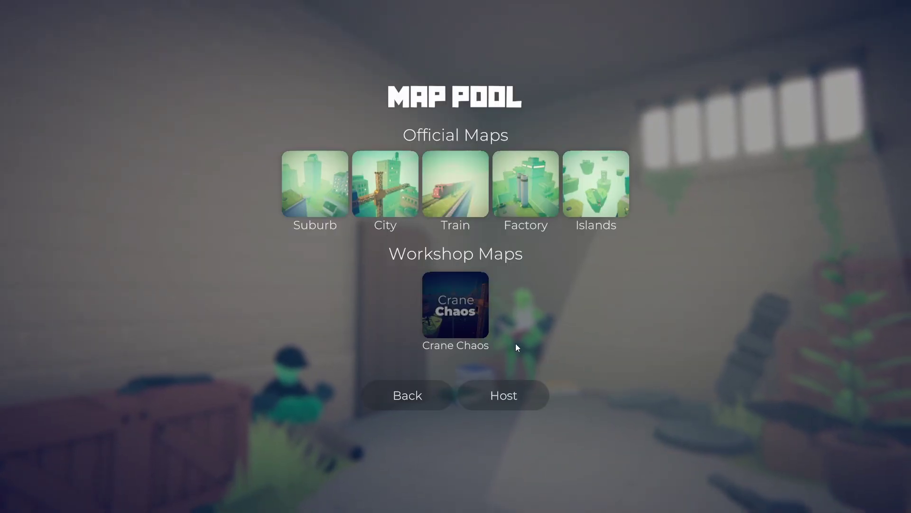
pyautogui.click(326, 205)
pyautogui.click(387, 195)
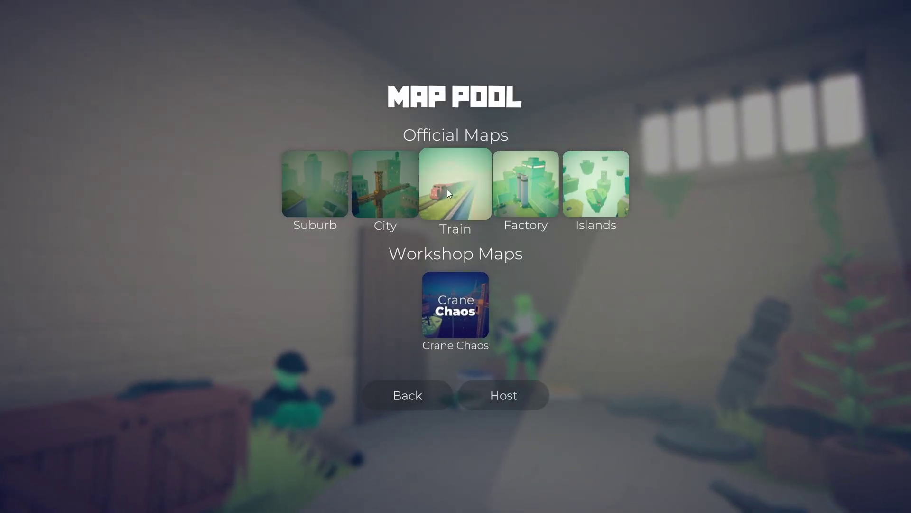
pyautogui.click(449, 189)
pyautogui.click(523, 189)
pyautogui.click(601, 192)
pyautogui.click(527, 390)
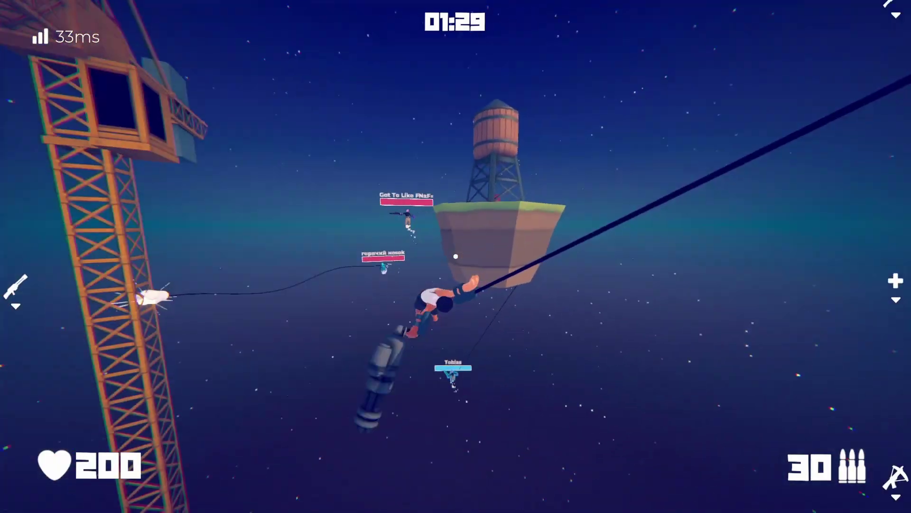
pyautogui.click(455, 256)
pyautogui.click(456, 257)
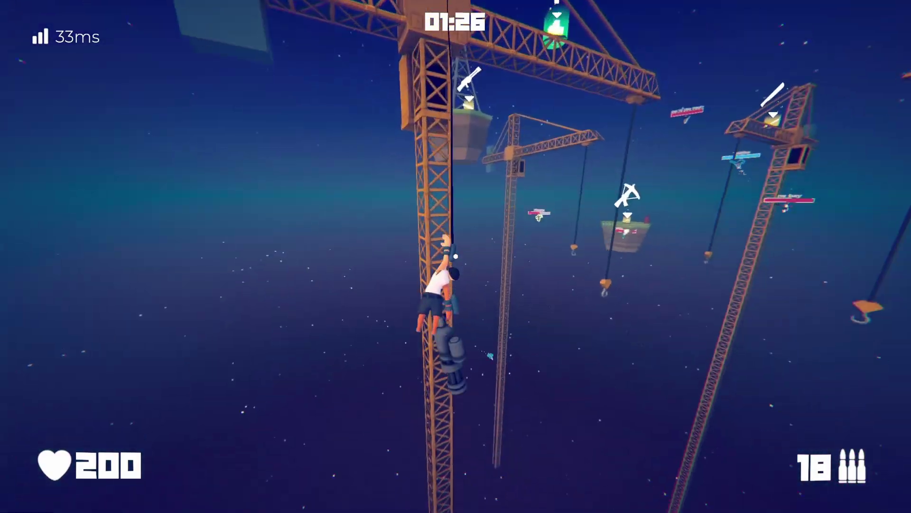
pyautogui.click(455, 256)
pyautogui.moveTo(456, 256); pyautogui.dragTo(455, 256)
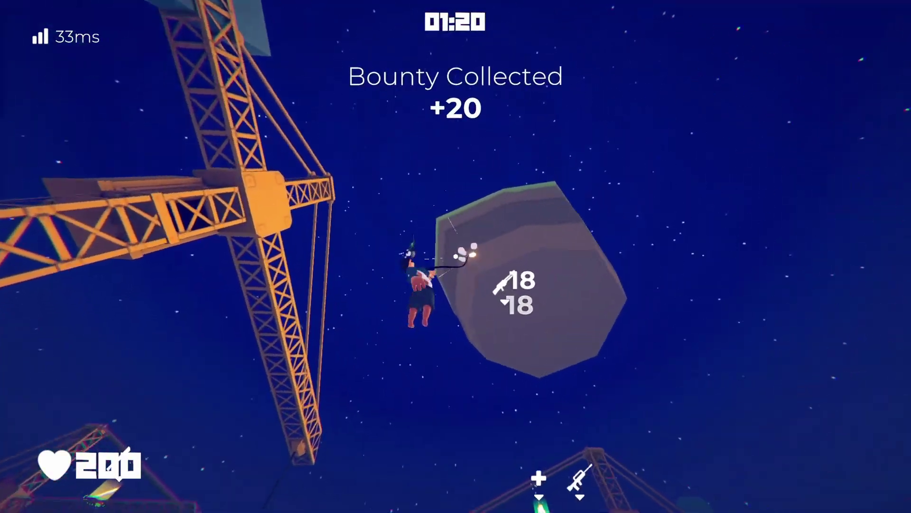